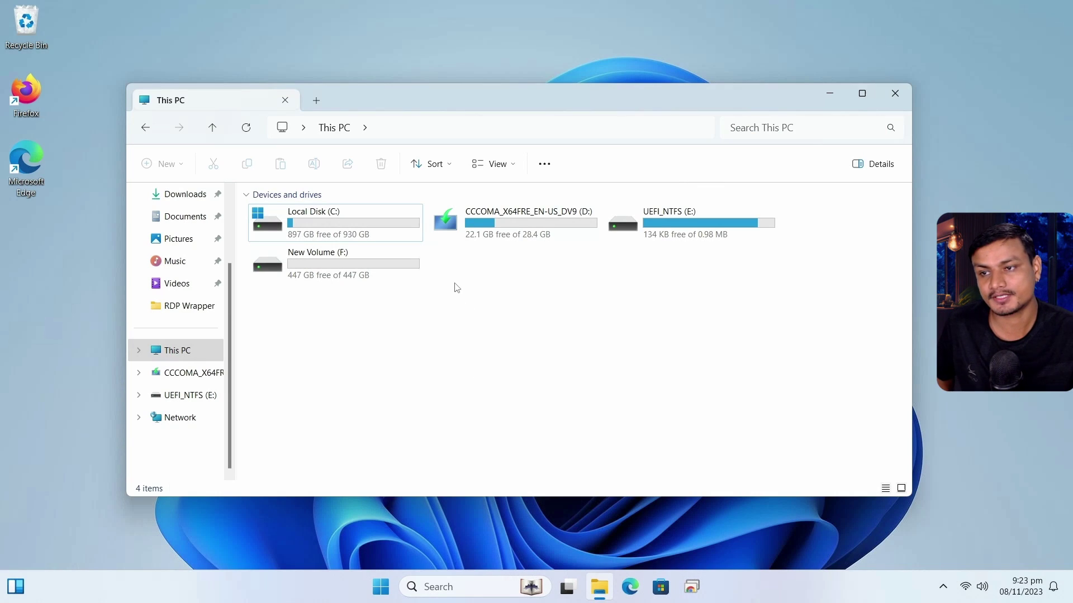
- Check the properties of Local Disk (C:) in This PC
{"action": "mouse_move", "coordinate": [472, 99]}
{"action": "left_mouse_down"}
{"action": "mouse_move", "coordinate": [463, 120]}
{"action": "mouse_move", "coordinate": [454, 104]}
{"action": "left_mouse_up"}
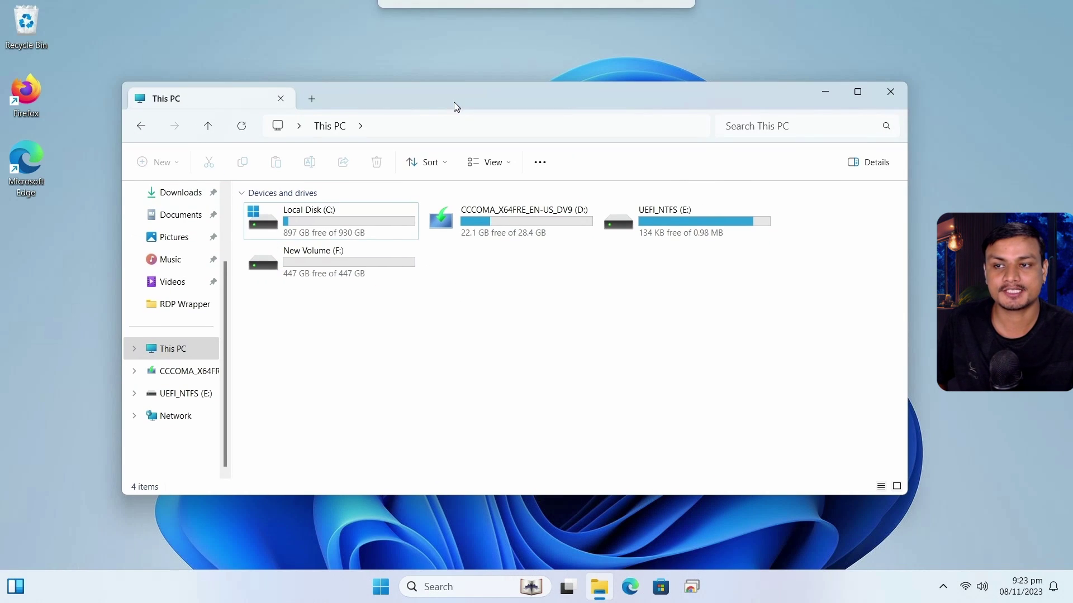
{"action": "right_click", "coordinate": [327, 223]}
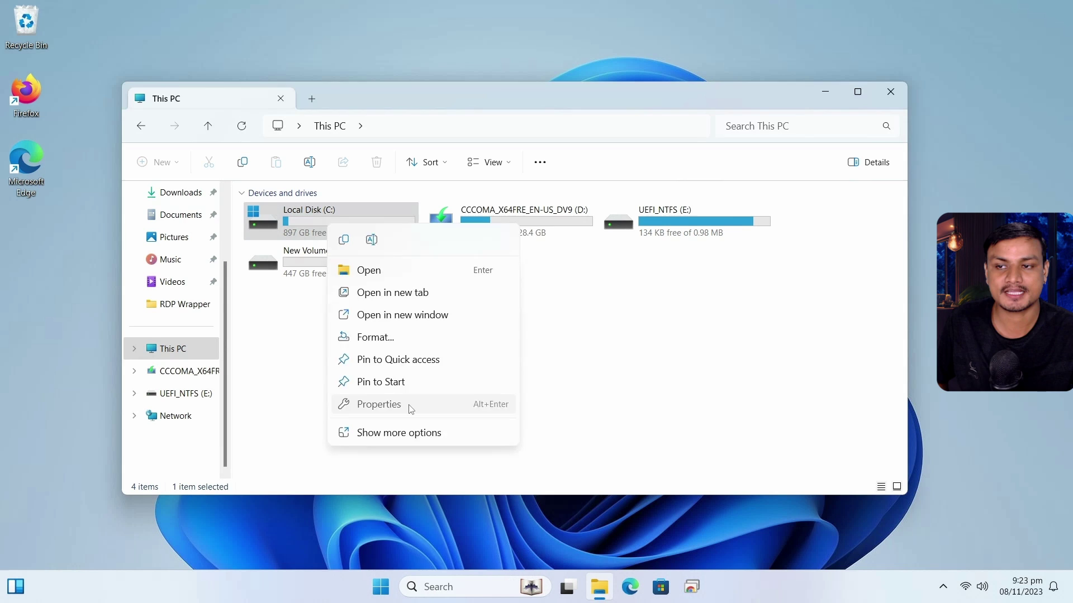
{"action": "left_click", "coordinate": [411, 405]}
{"action": "key", "text": "Escape"}
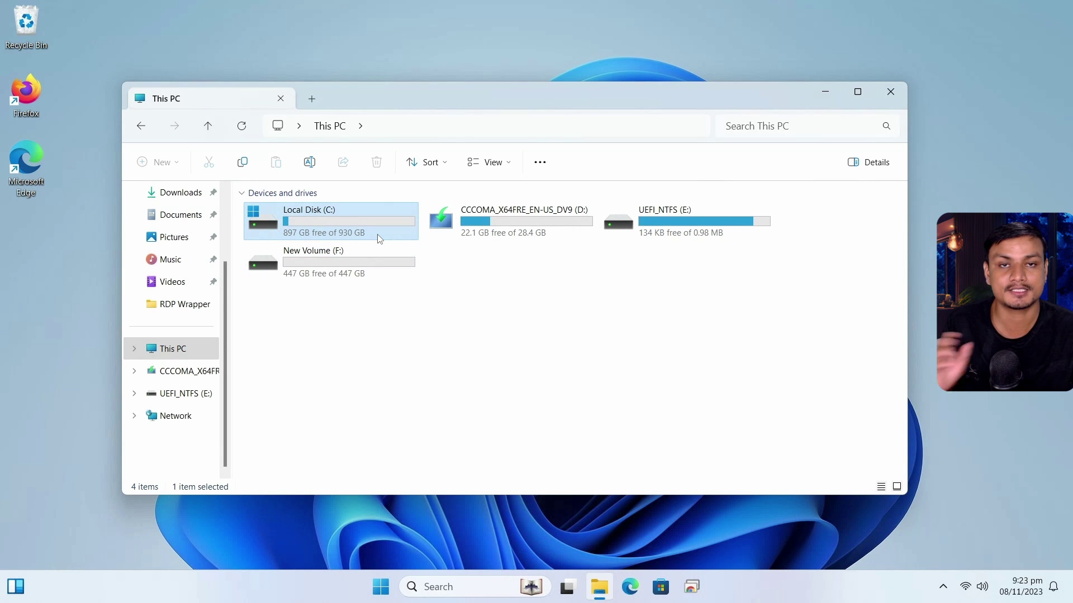
- Check the properties of the New Volume (F:) drive, then close them
{"action": "mouse_move", "coordinate": [378, 239]}
{"action": "left_click", "coordinate": [352, 319]}
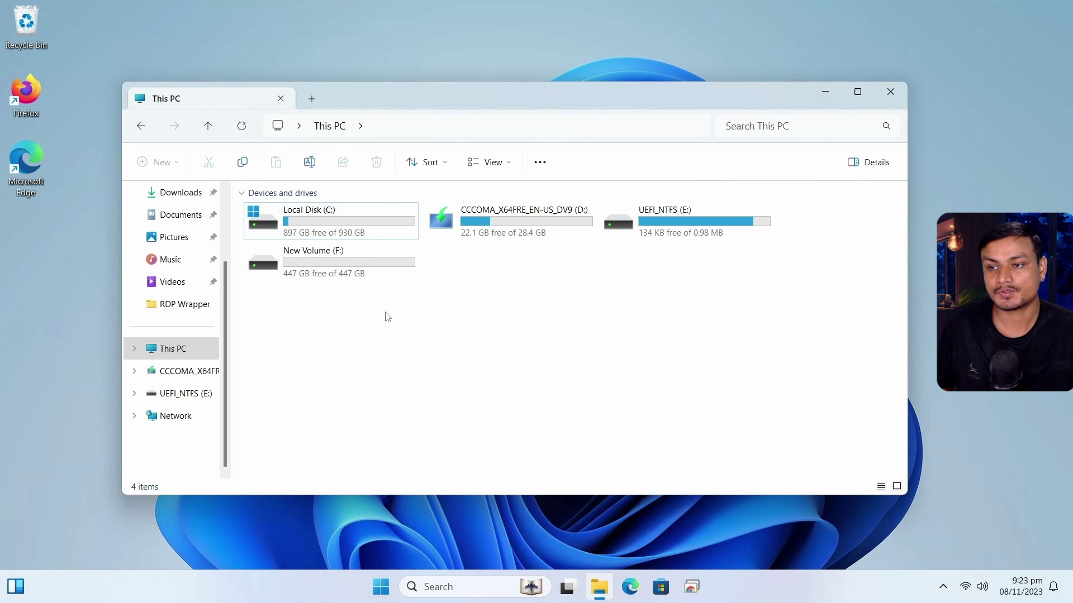
{"action": "left_click", "coordinate": [344, 260]}
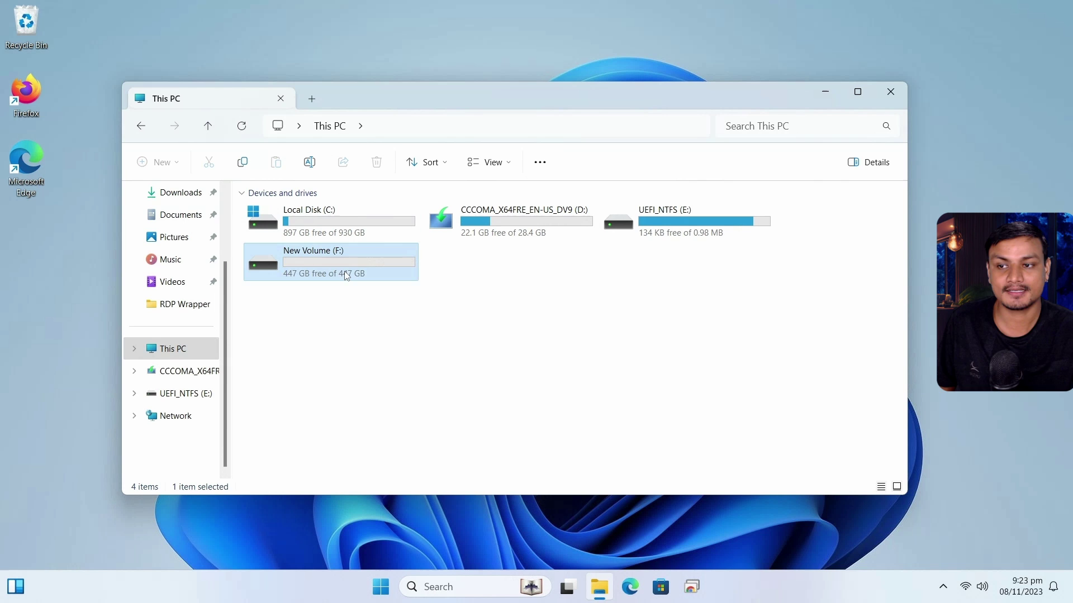
{"action": "right_click", "coordinate": [341, 264]}
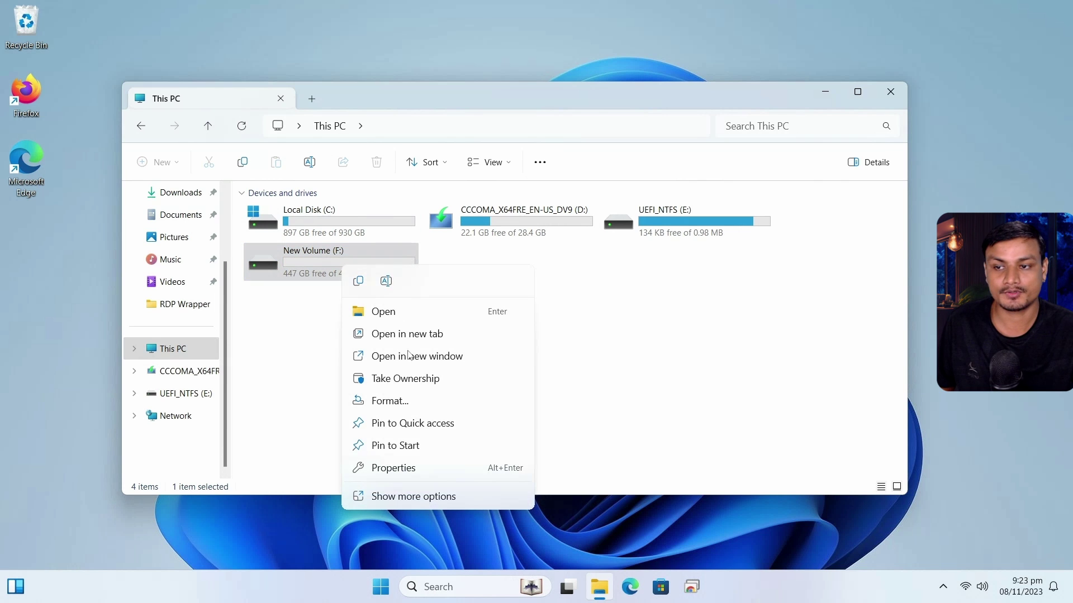
{"action": "left_click", "coordinate": [402, 469]}
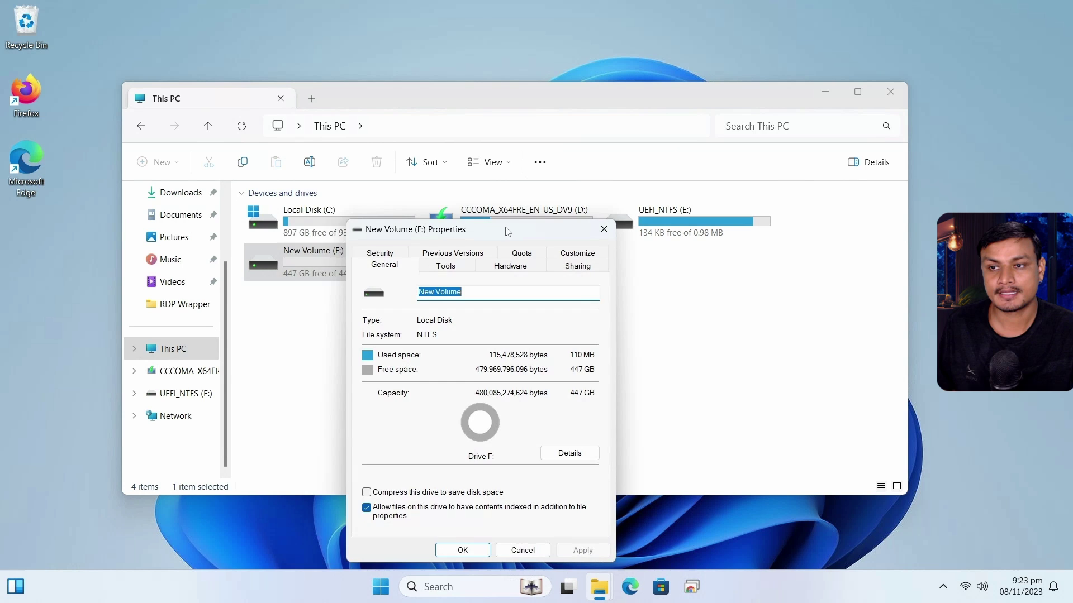
{"action": "left_click_drag", "start_coordinate": [508, 232], "coordinate": [473, 176]}
{"action": "left_click", "coordinate": [569, 173]}
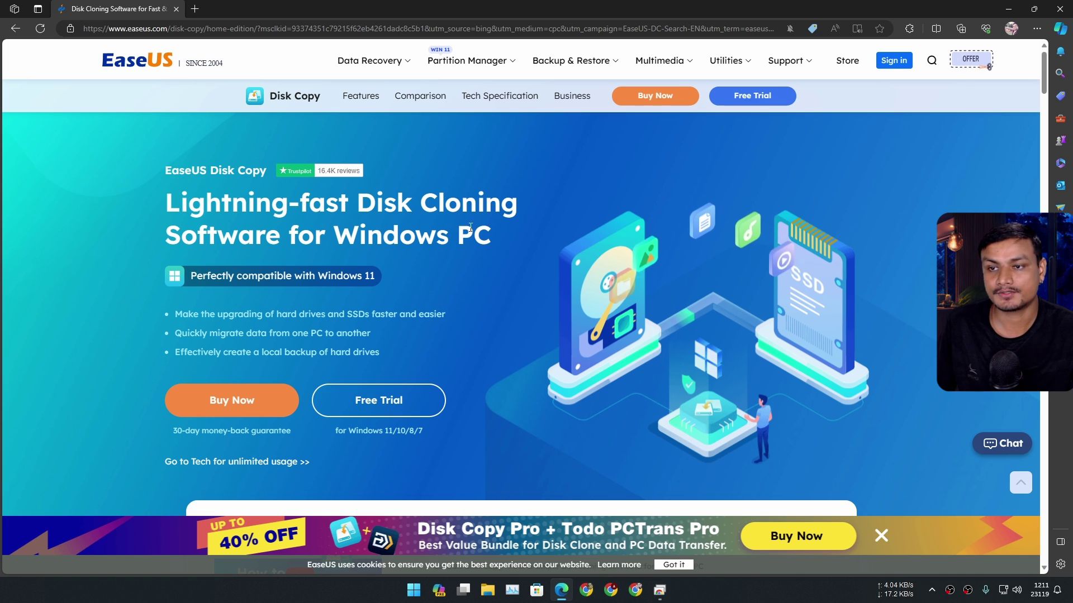
- Read the disk-cloning headline on the EaseUS page, then hide the browser
{"action": "mouse_move", "coordinate": [357, 202]}
{"action": "left_mouse_down"}
{"action": "mouse_move", "coordinate": [437, 207]}
{"action": "mouse_move", "coordinate": [505, 230]}
{"action": "mouse_move", "coordinate": [505, 239]}
{"action": "left_mouse_up"}
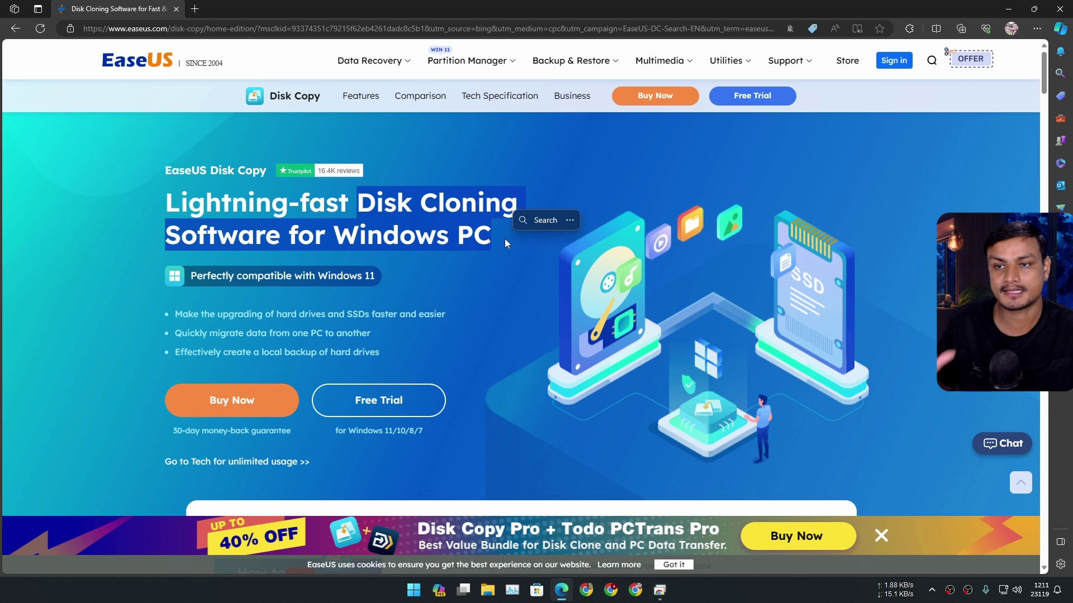
{"action": "left_click", "coordinate": [527, 227]}
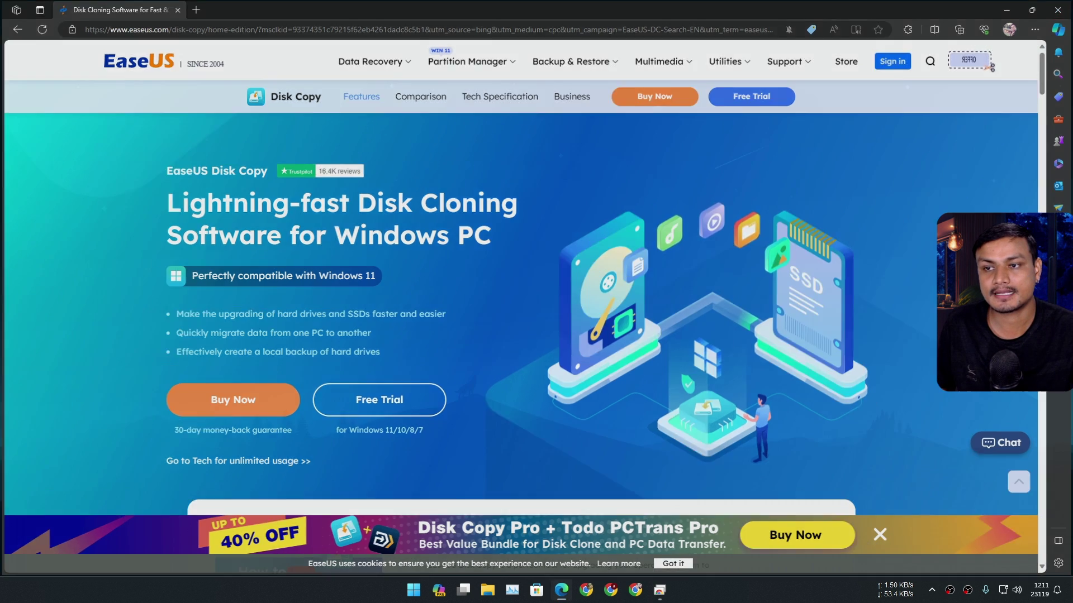
{"action": "key", "text": "super+d"}
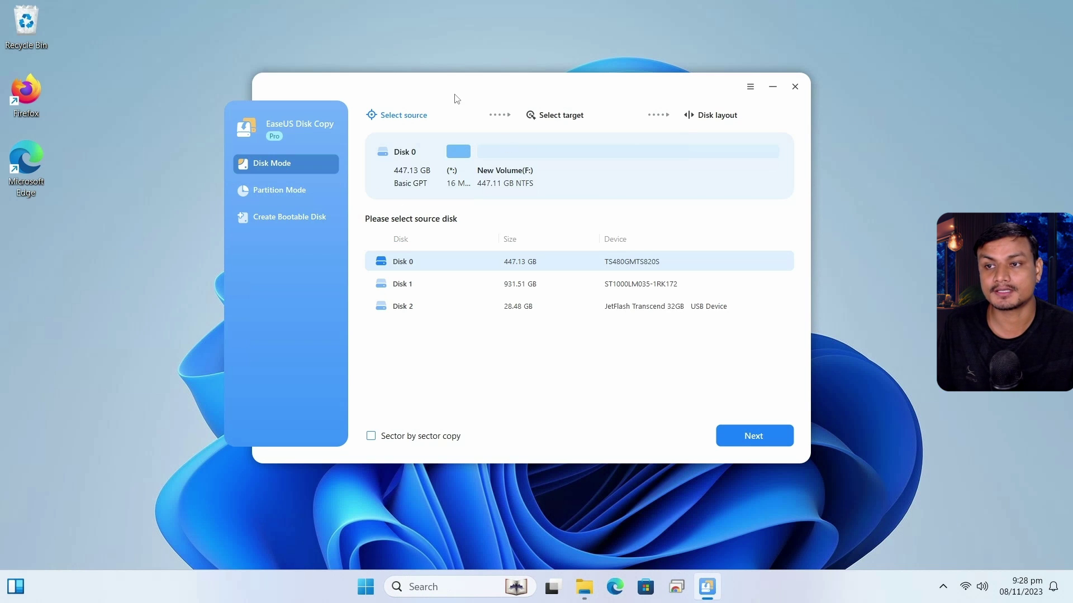
- Look over Partition Mode and Create Bootable Disk, then pick Disk 1 (931.51 GB) in Disk Mode
{"action": "left_click", "coordinate": [287, 191]}
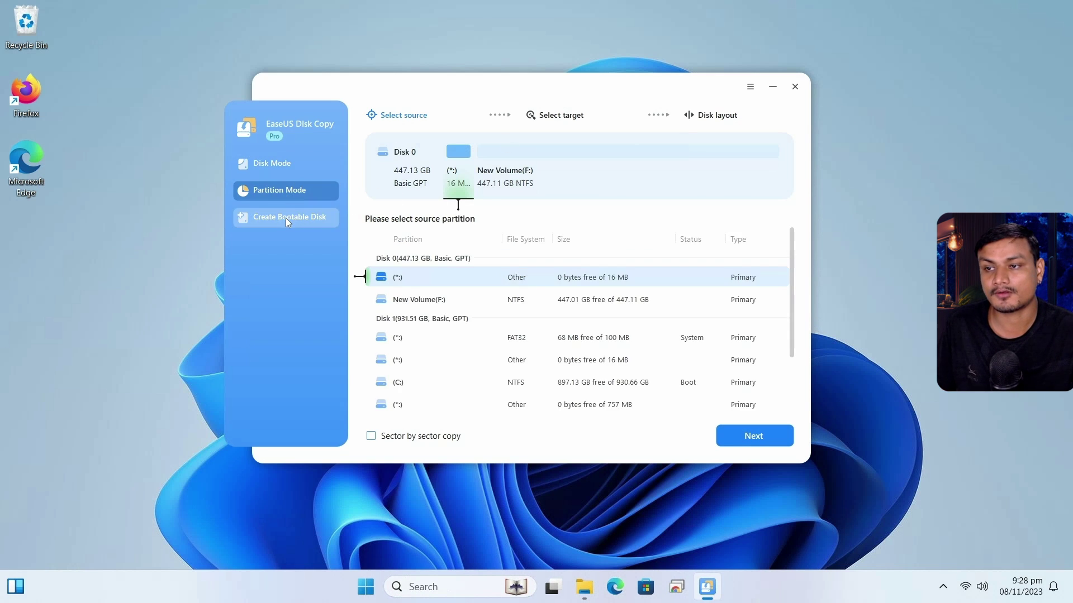
{"action": "left_click", "coordinate": [286, 217]}
{"action": "left_click", "coordinate": [289, 188]}
{"action": "left_click", "coordinate": [276, 164]}
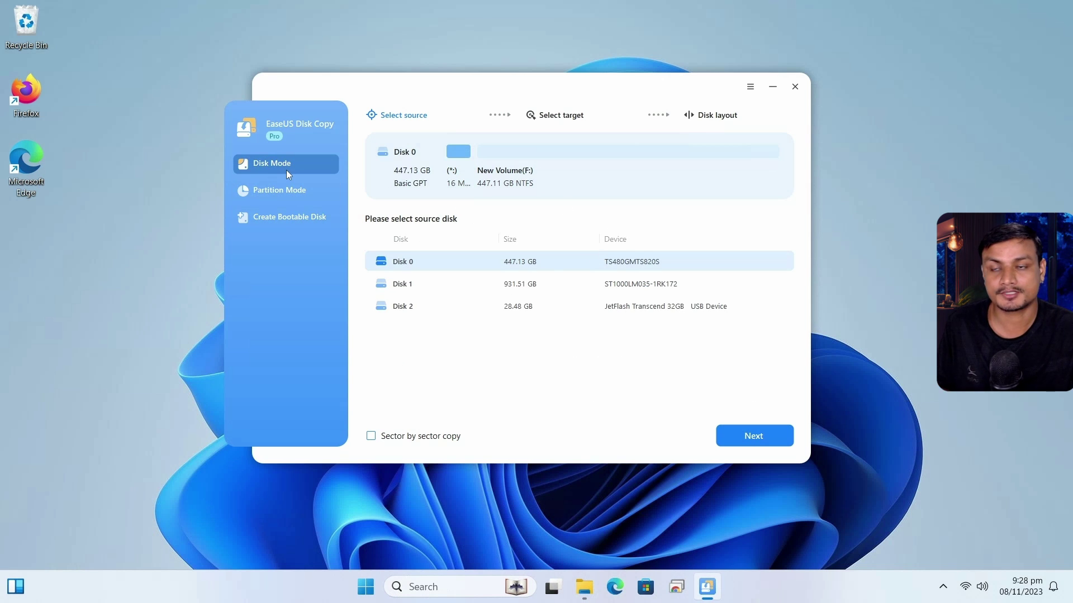
{"action": "left_click", "coordinate": [283, 189]}
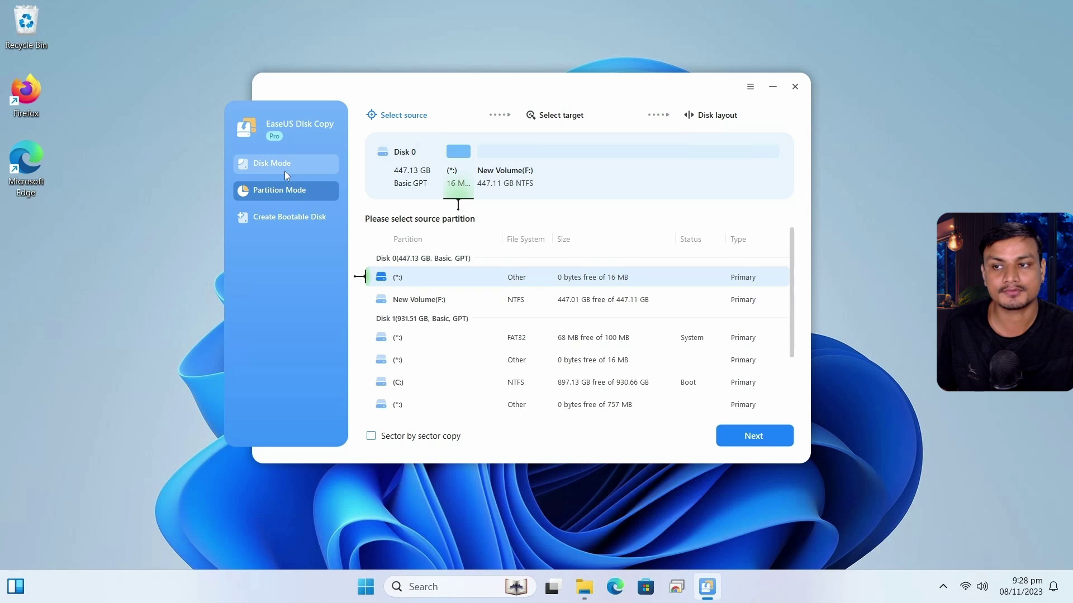
{"action": "left_click", "coordinate": [282, 165]}
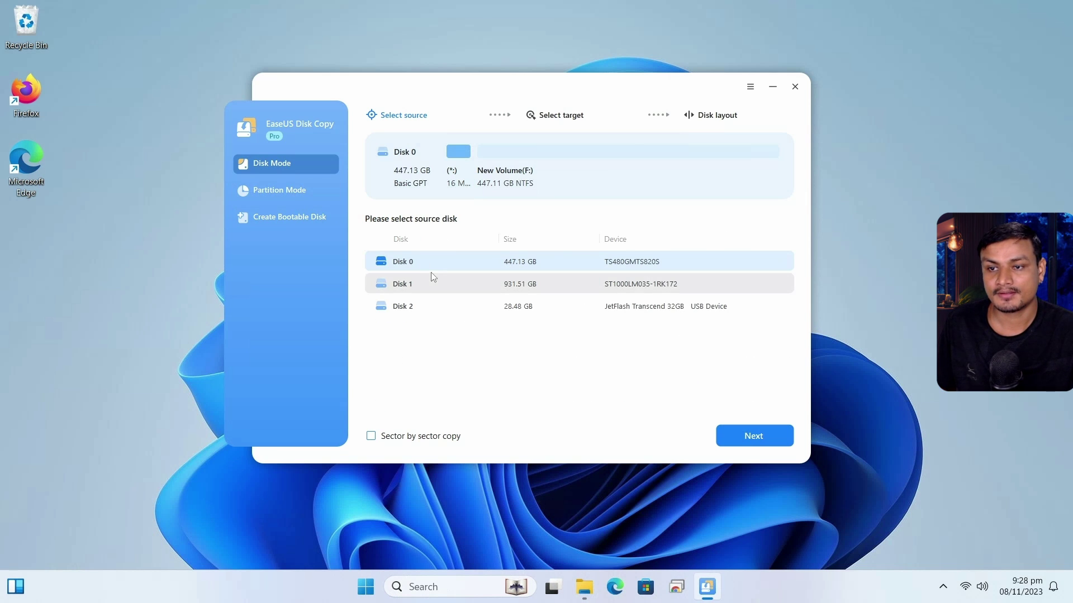
{"action": "left_click", "coordinate": [452, 278]}
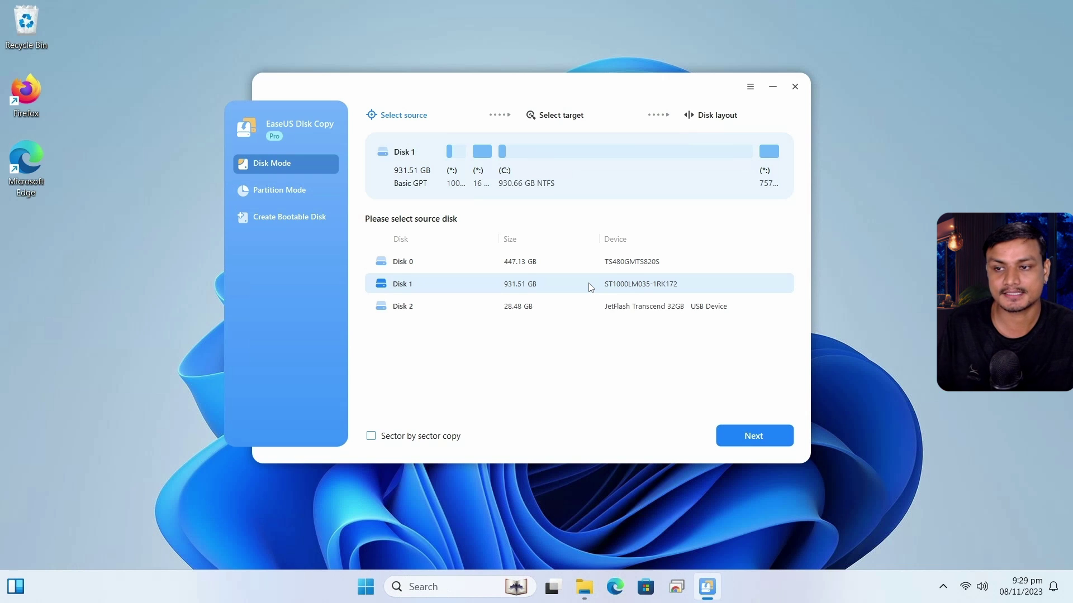
- Accept Disk 0 (447.13 GB) as the target and preview the Autofit disk layout
{"action": "left_click", "coordinate": [752, 437]}
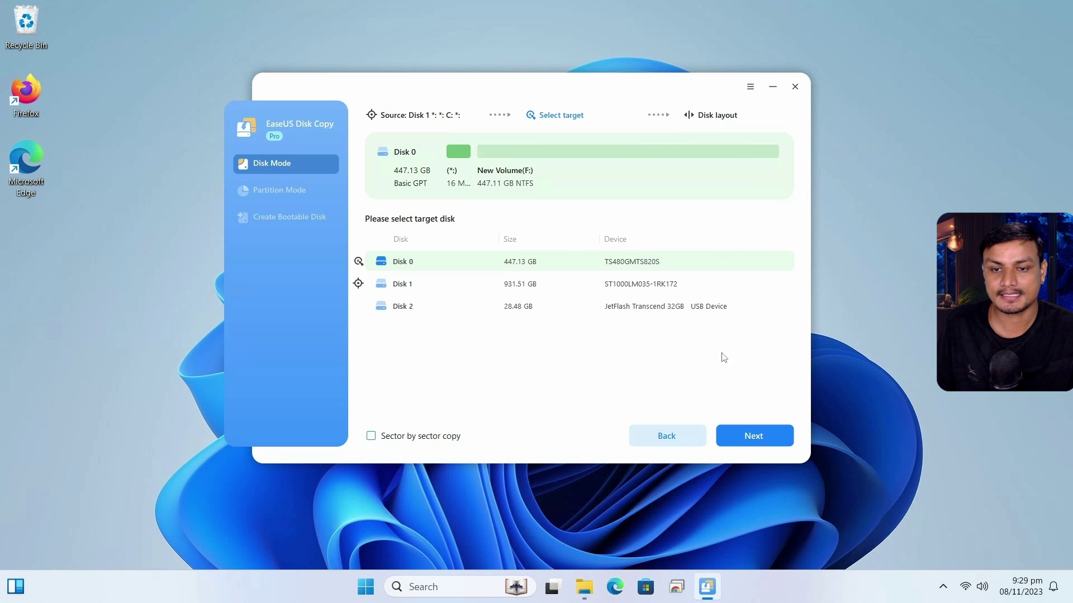
{"action": "left_click", "coordinate": [756, 437]}
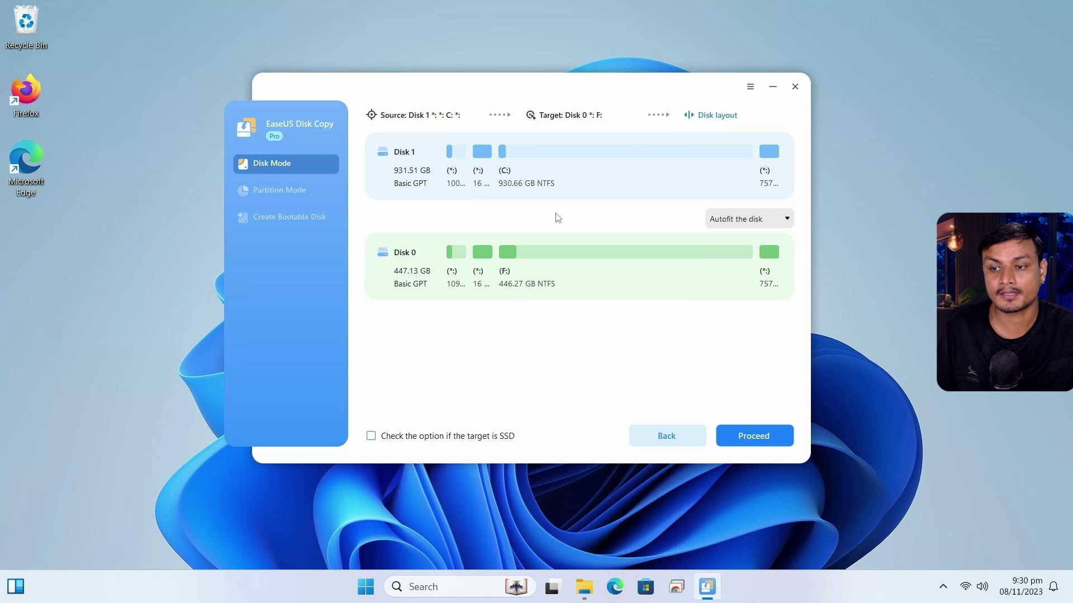
- Keep the Autofit the disk layout, proceed, and confirm erasing Disk 0 to begin copying
{"action": "left_click", "coordinate": [729, 220]}
{"action": "left_click", "coordinate": [665, 222]}
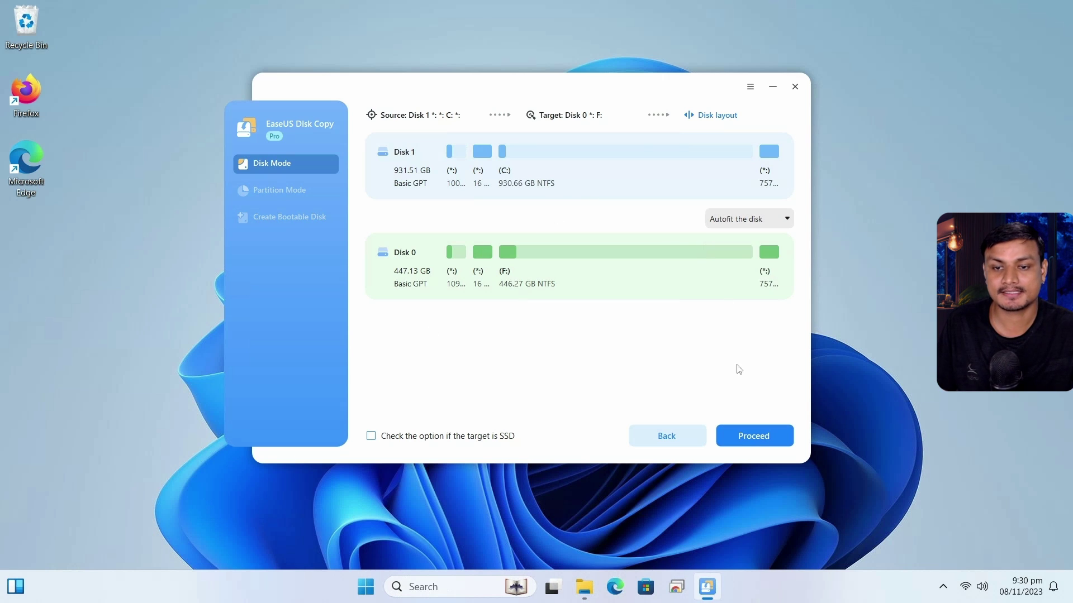
{"action": "left_click", "coordinate": [756, 433]}
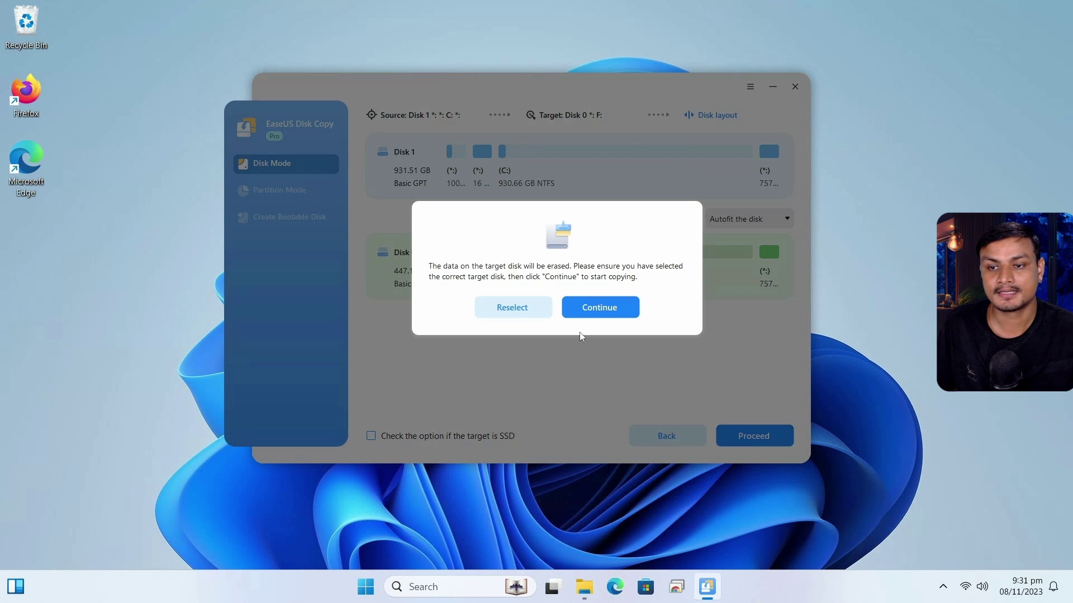
{"action": "left_click", "coordinate": [615, 316]}
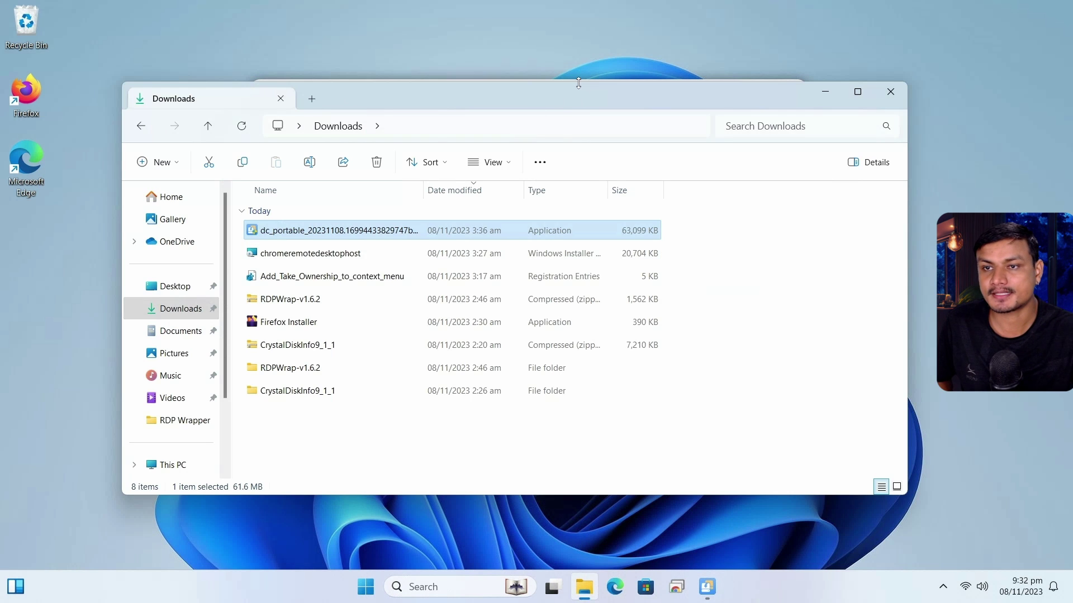
{"action": "mouse_move", "coordinate": [559, 100]}
{"action": "left_mouse_down"}
{"action": "mouse_move", "coordinate": [542, 101]}
{"action": "mouse_move", "coordinate": [551, 88]}
{"action": "left_mouse_up"}
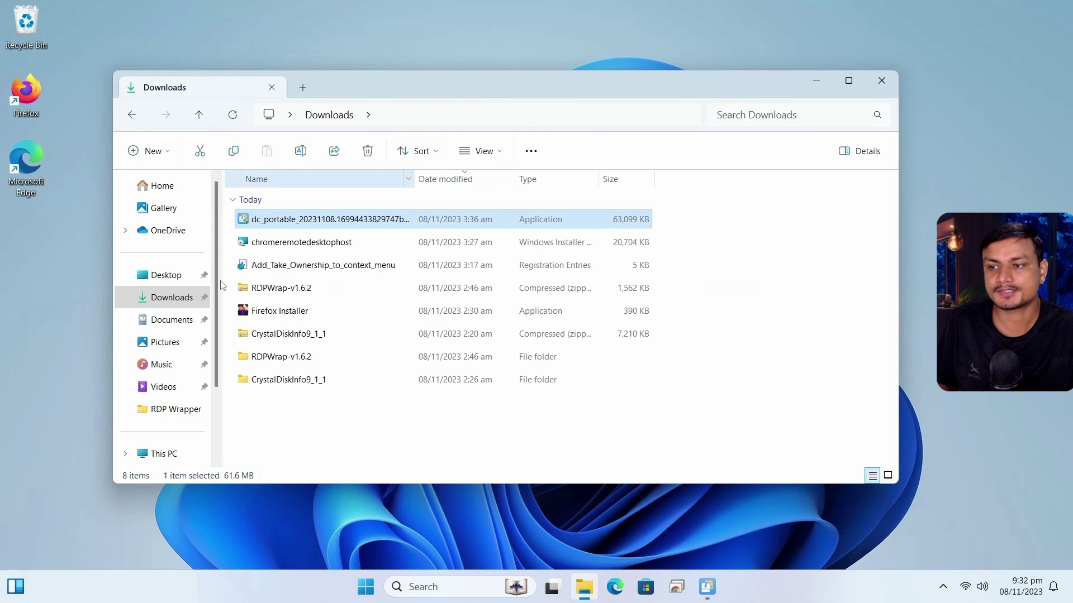
{"action": "left_click", "coordinate": [299, 411]}
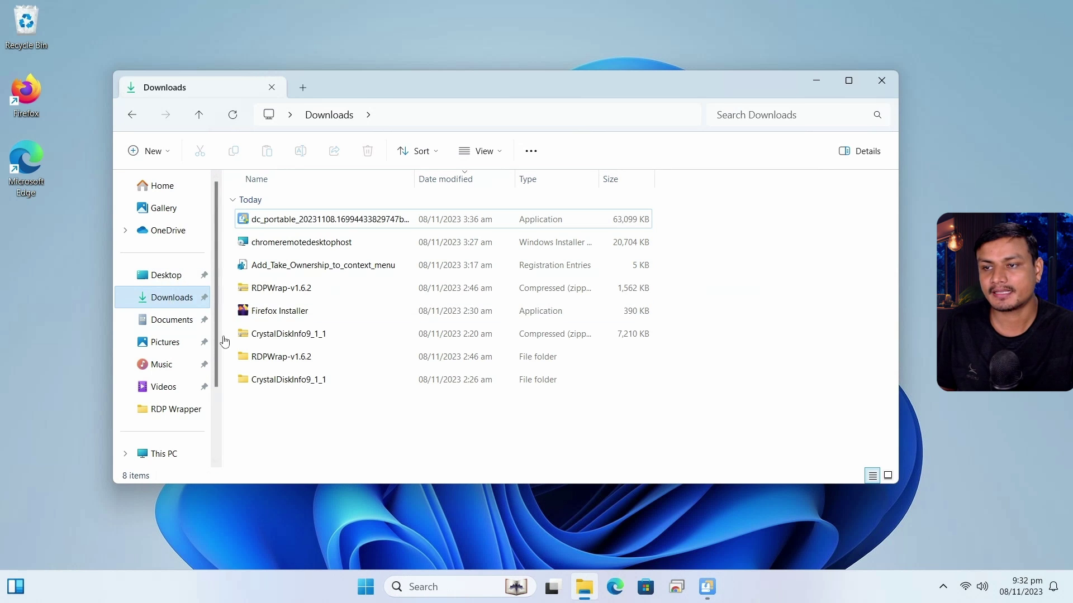
{"action": "left_click_drag", "start_coordinate": [275, 419], "coordinate": [431, 240]}
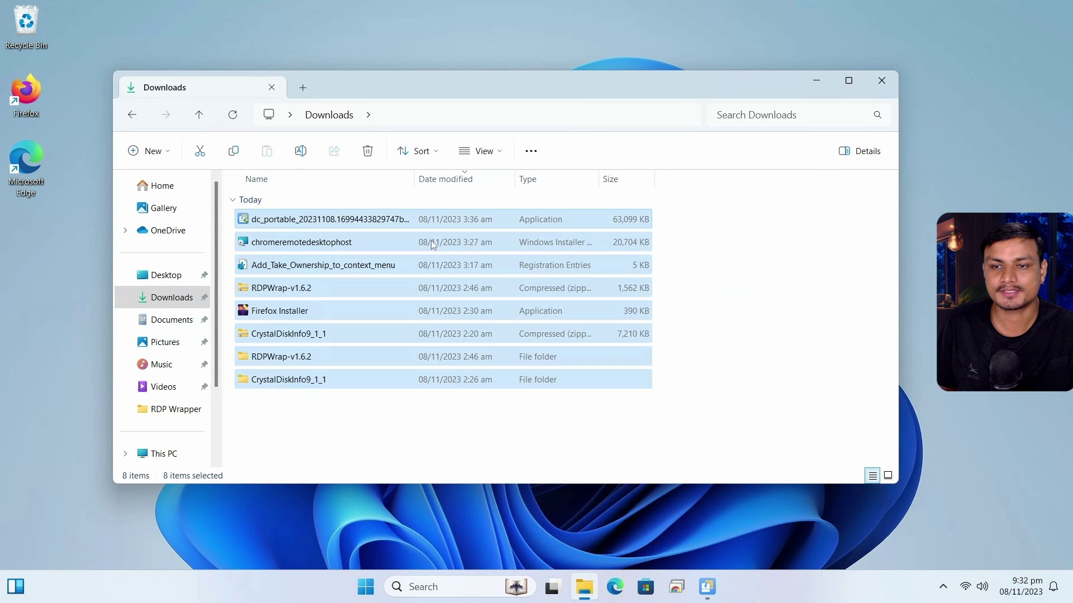
{"action": "left_click", "coordinate": [768, 251]}
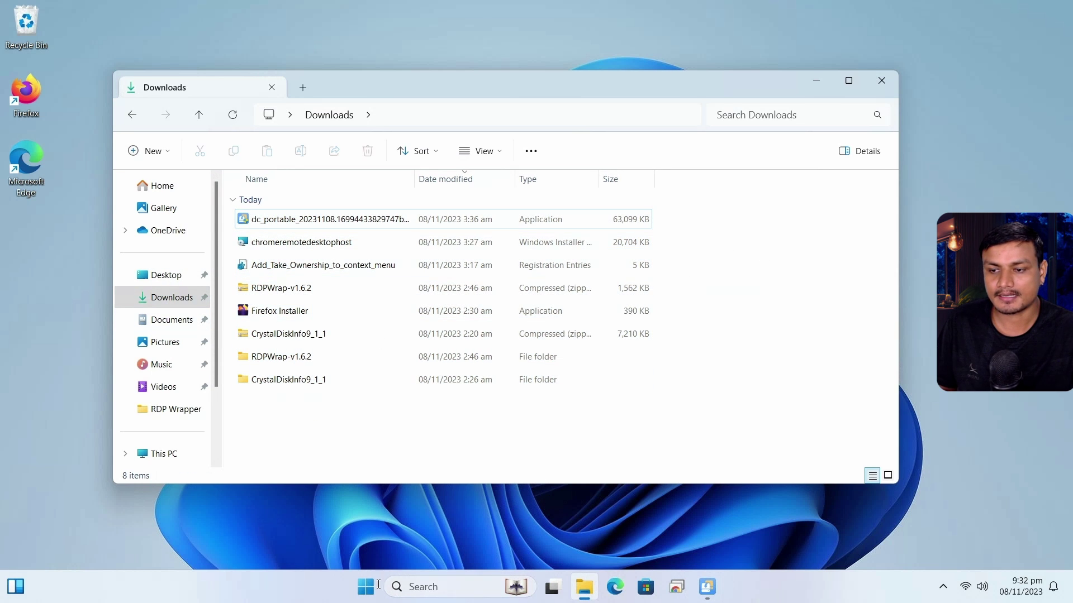
{"action": "left_click", "coordinate": [427, 512]}
{"action": "key", "text": "super"}
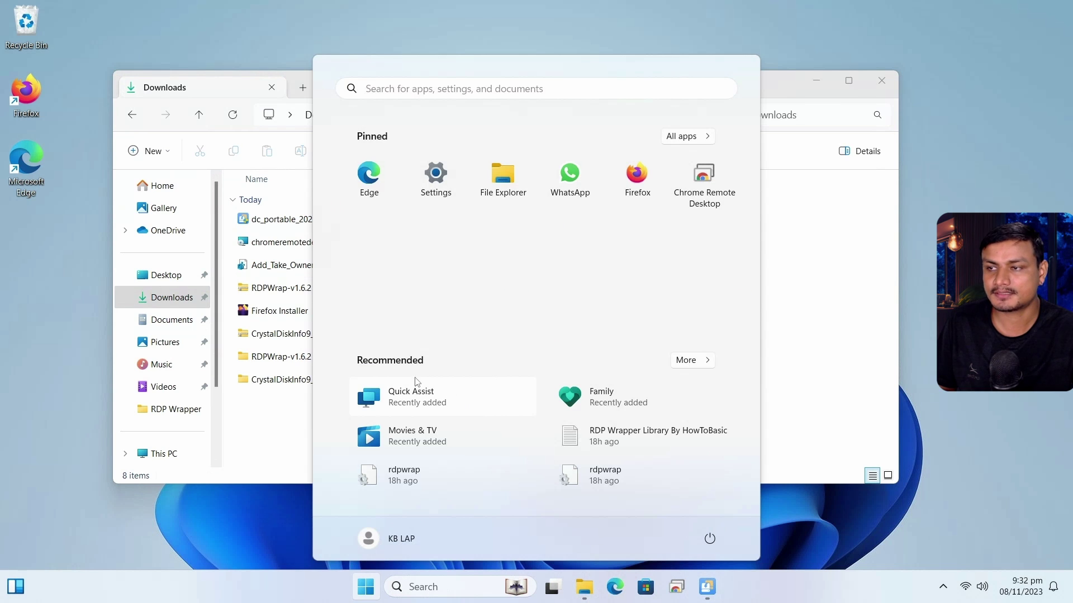
{"action": "key", "text": "super"}
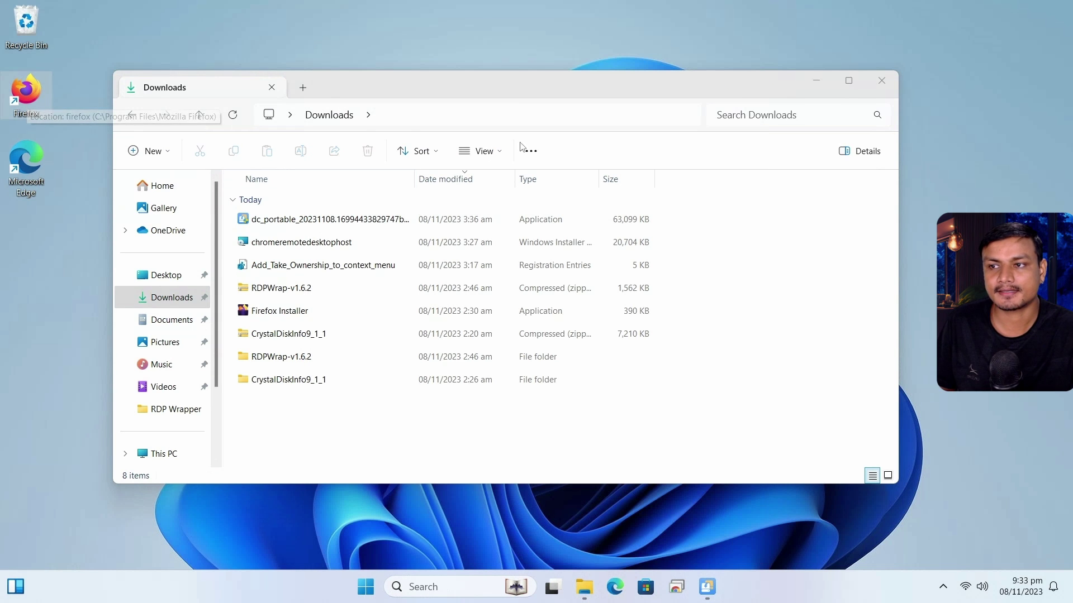
{"action": "left_click", "coordinate": [596, 88]}
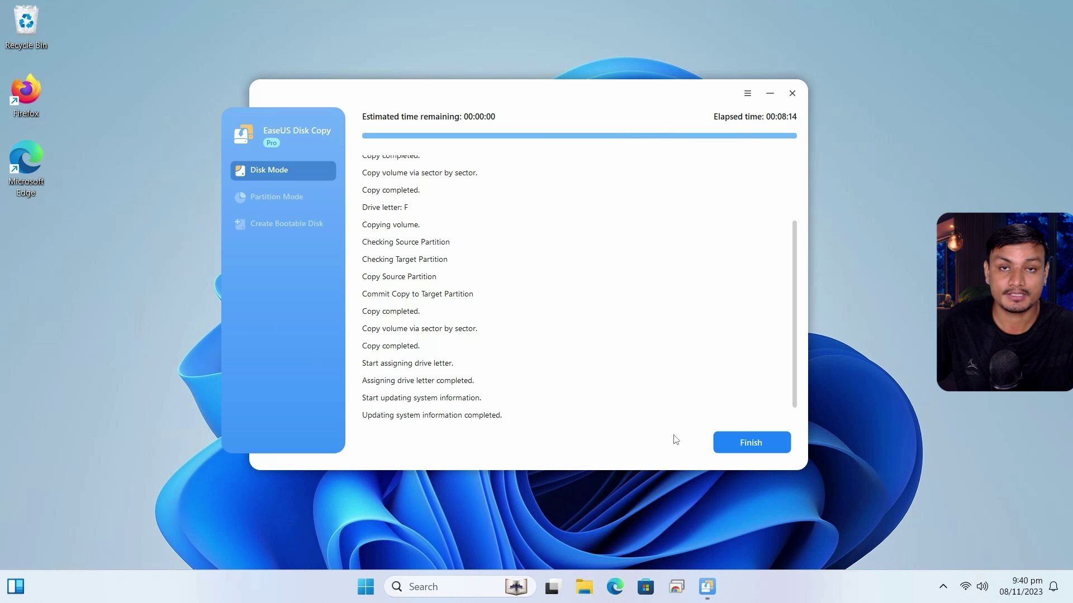
- Dismiss the finished copy report and open a new File Explorer window
{"action": "left_click", "coordinate": [747, 444]}
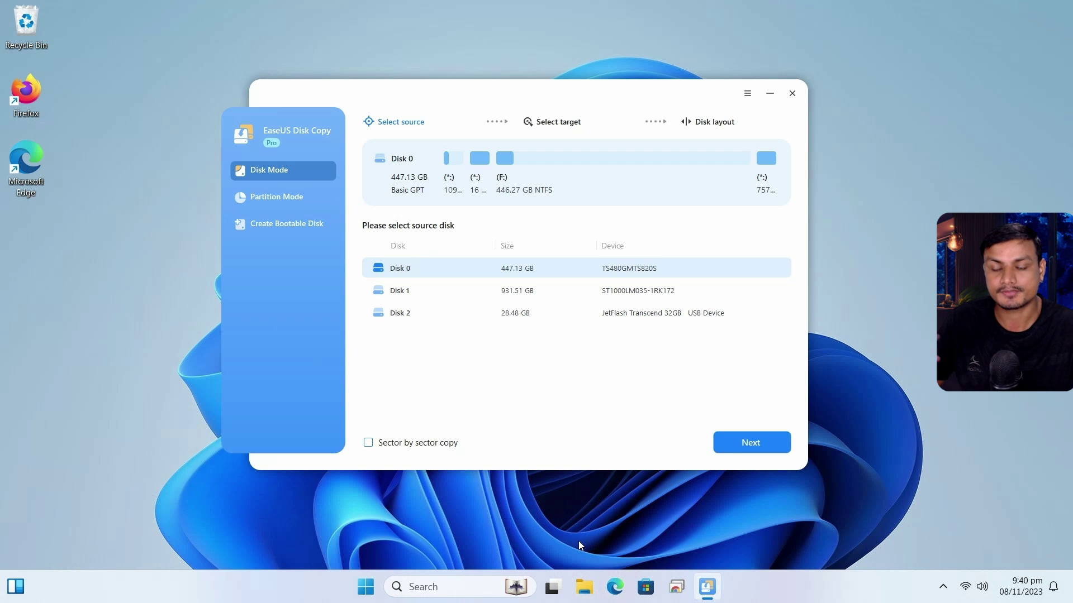
{"action": "left_click", "coordinate": [597, 491]}
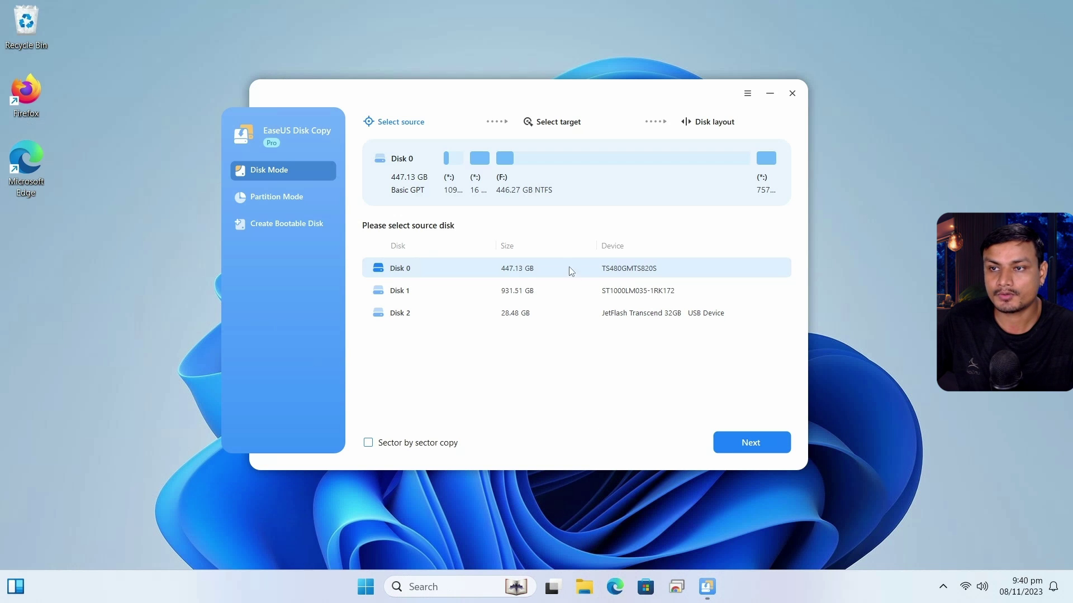
{"action": "key", "text": "super+e"}
- Open This PC and browse the folders on Local Disk (F:)
{"action": "left_click_drag", "start_coordinate": [434, 85], "coordinate": [555, 93]}
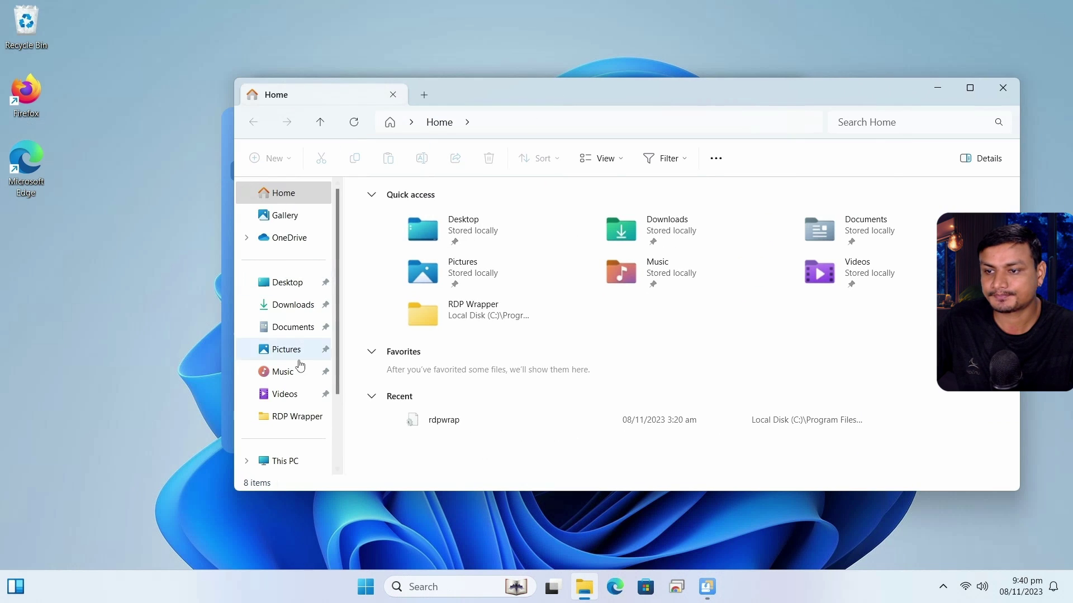
{"action": "scroll", "coordinate": [300, 365], "scroll_direction": "down", "scroll_amount": 3}
{"action": "left_click", "coordinate": [286, 346]}
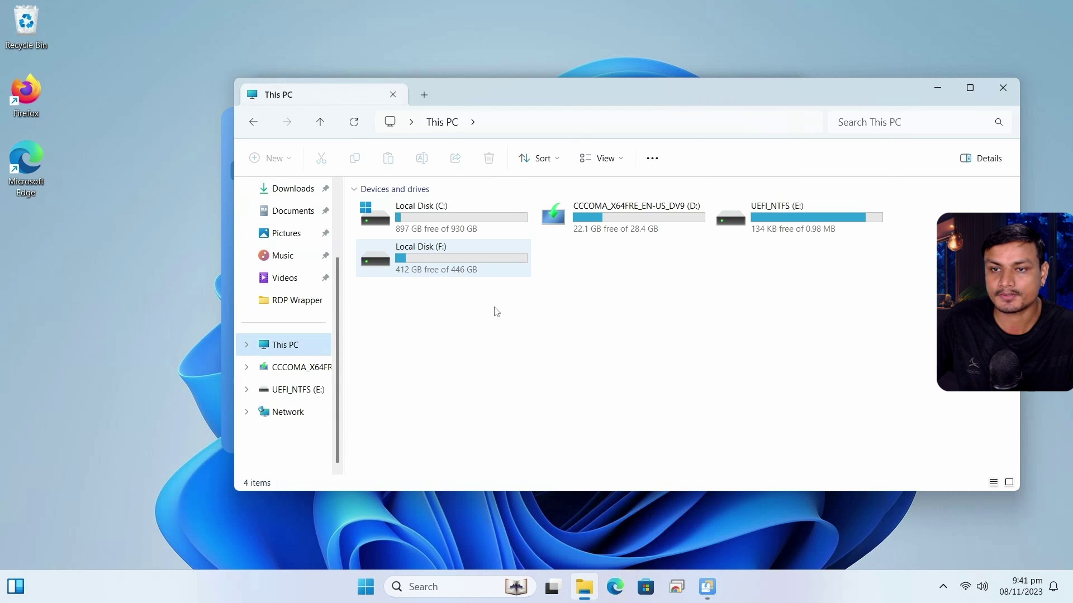
{"action": "double_click", "coordinate": [458, 274]}
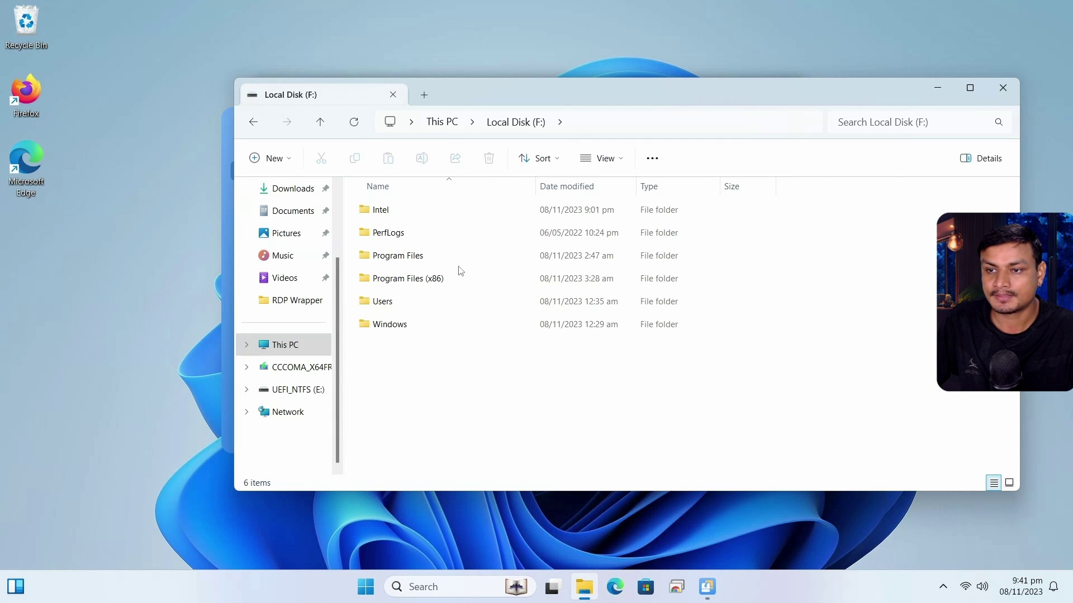
{"action": "key", "text": "alt+Left"}
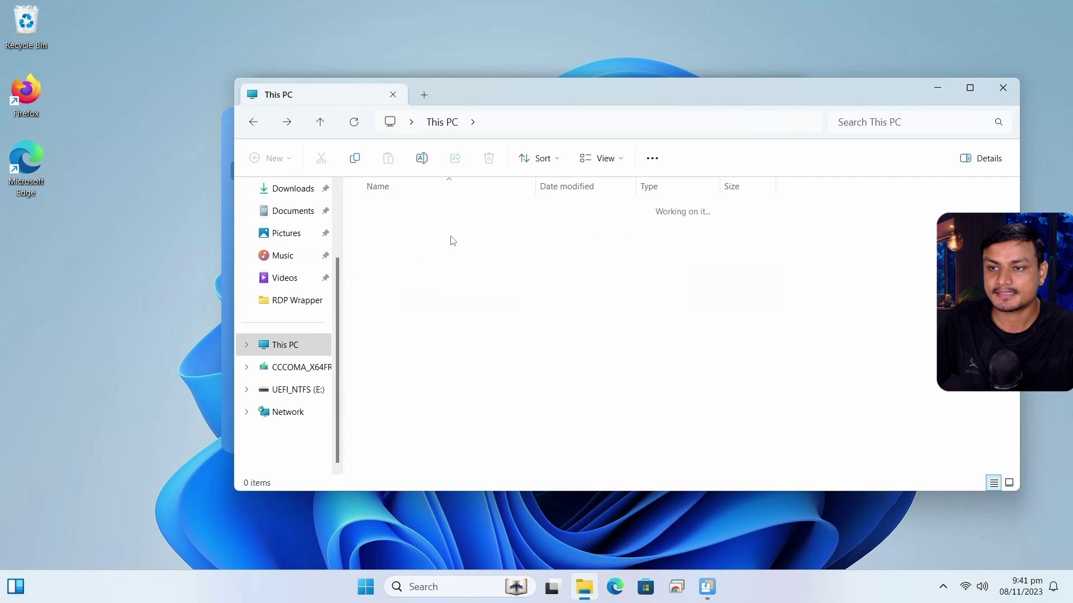
{"action": "key", "text": "alt+Right"}
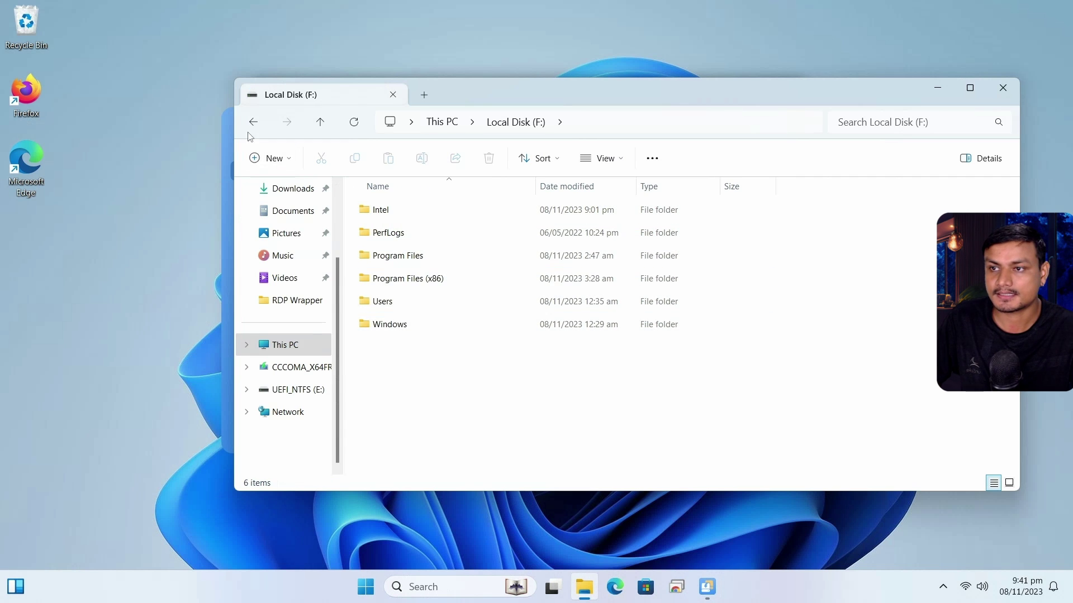
{"action": "left_click", "coordinate": [253, 122]}
- Compare them with Local Disk (C:)'s folders, then close File Explorer
{"action": "double_click", "coordinate": [443, 219]}
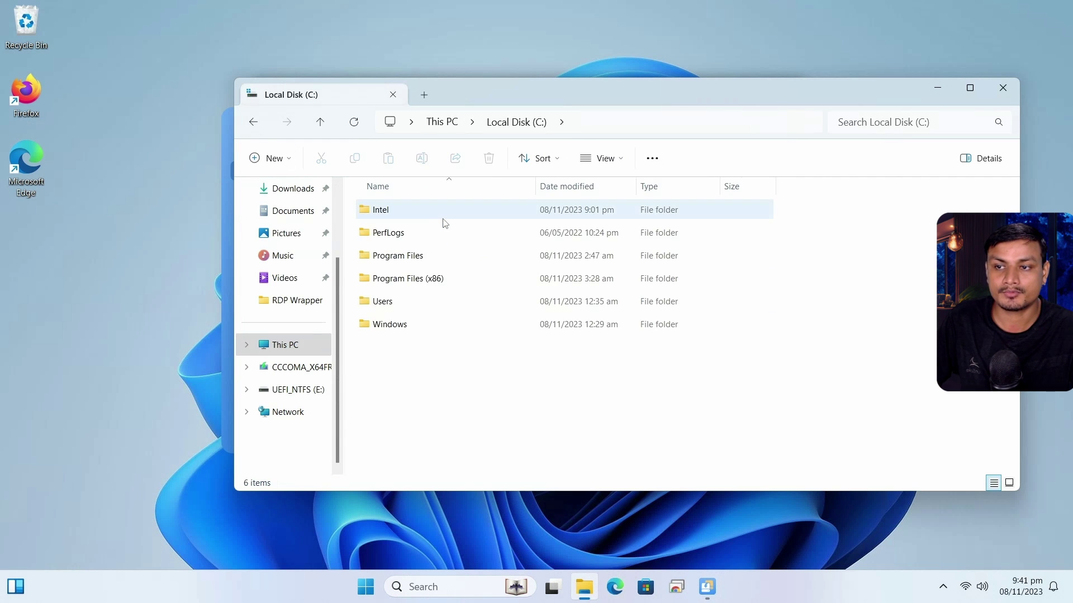
{"action": "left_click", "coordinate": [254, 123]}
{"action": "left_click", "coordinate": [453, 270]}
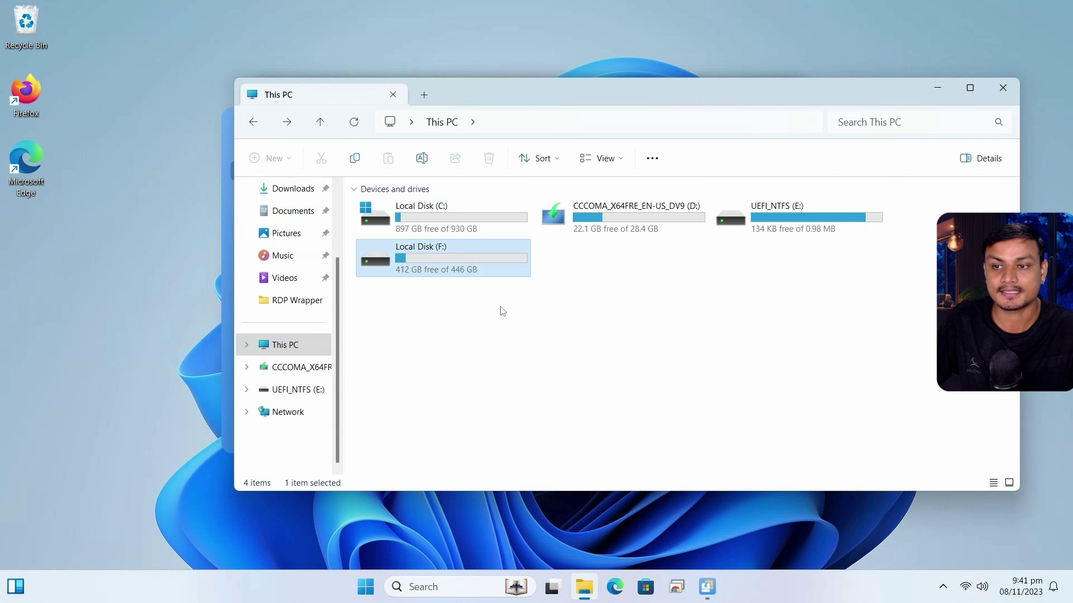
{"action": "left_click", "coordinate": [503, 311]}
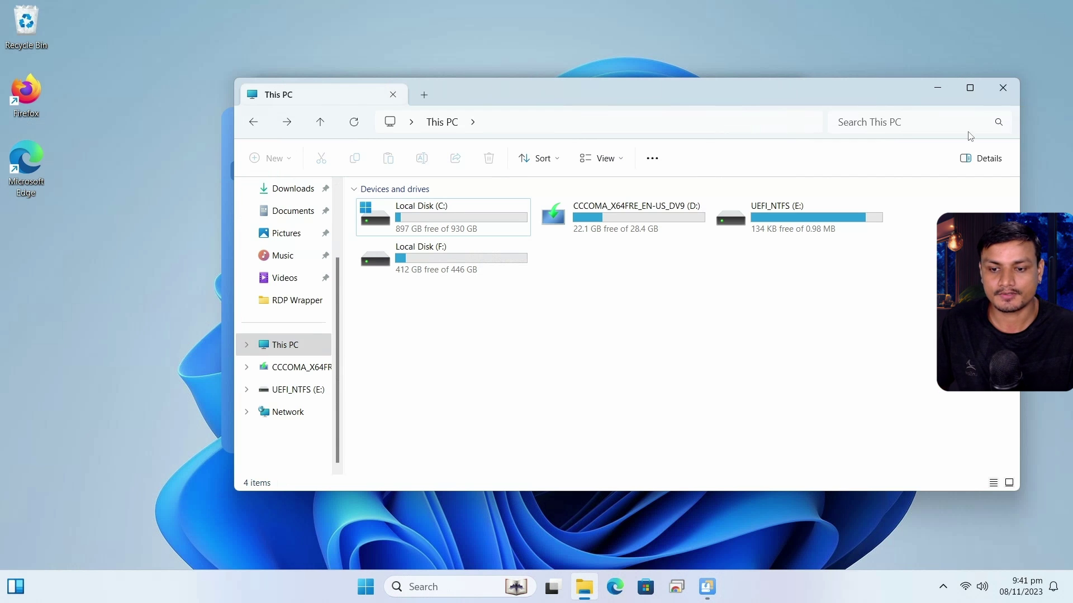
{"action": "left_click", "coordinate": [1004, 101]}
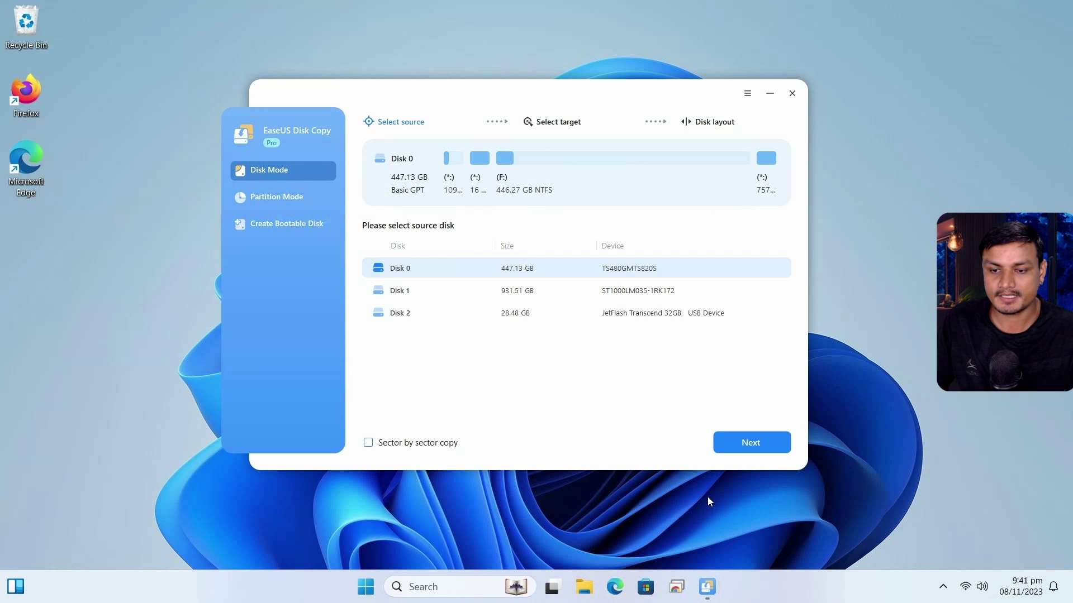
- Exit EaseUS Disk Copy and check in This PC that C: is a single 446 GB drive
{"action": "left_click", "coordinate": [792, 93]}
{"action": "left_click", "coordinate": [558, 294]}
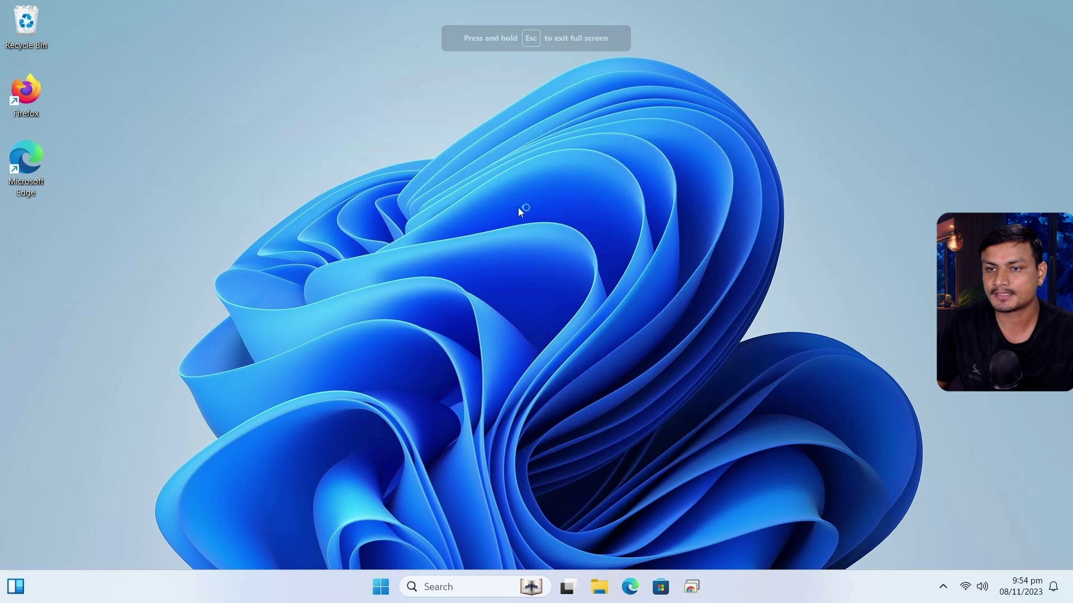
{"action": "key", "text": "super+e"}
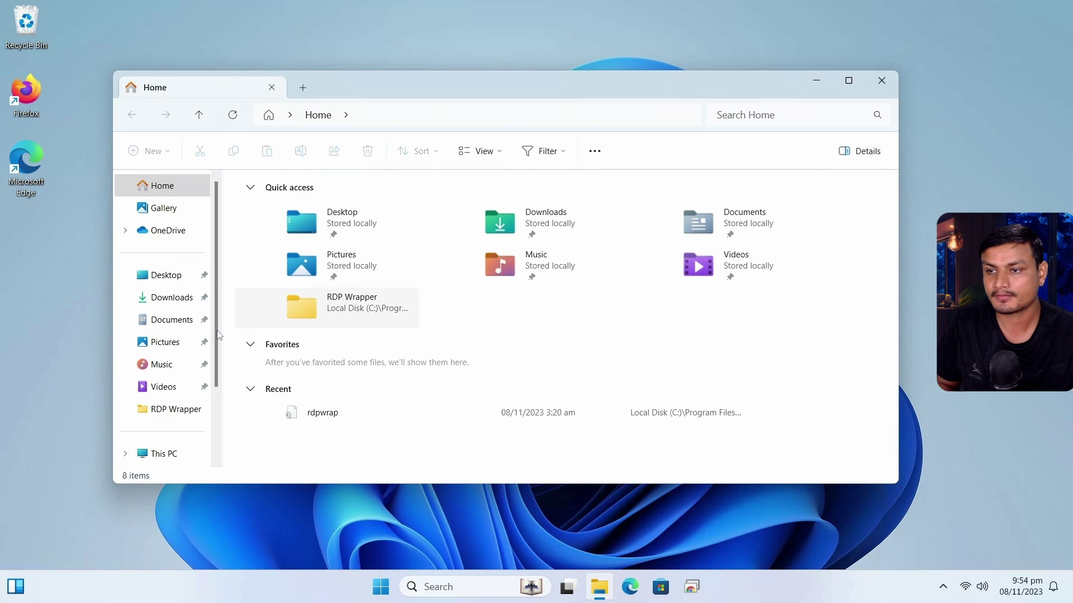
{"action": "left_click_drag", "start_coordinate": [216, 341], "coordinate": [215, 423]}
{"action": "left_click", "coordinate": [162, 337]}
{"action": "double_click", "coordinate": [305, 224]}
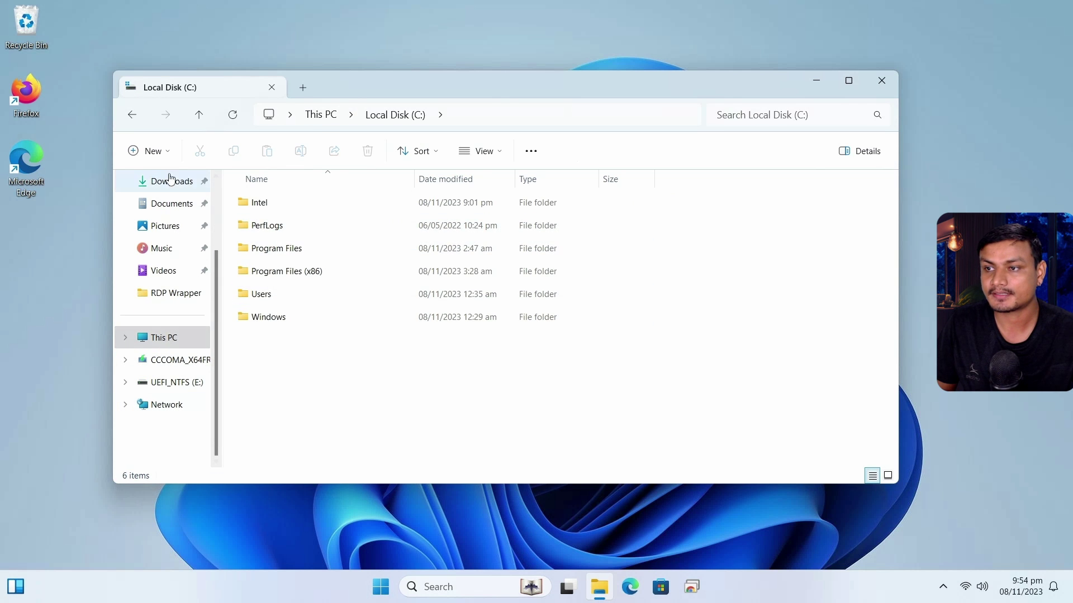
{"action": "left_click", "coordinate": [132, 115]}
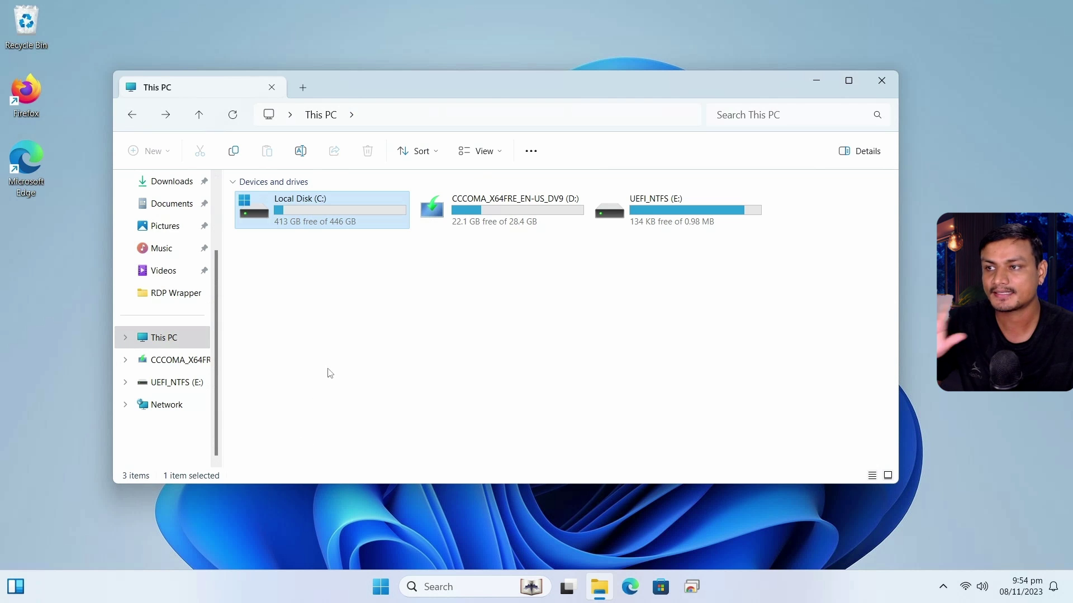
- Confirm the eight files in Downloads are intact, then open Task Manager from the taskbar
{"action": "left_click", "coordinate": [25, 94]}
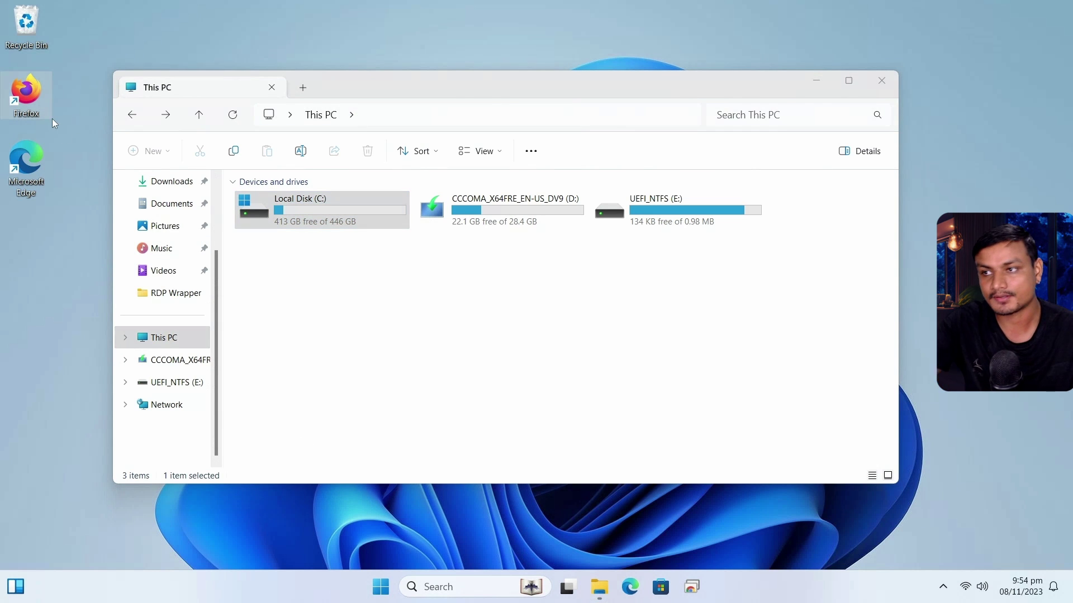
{"action": "scroll", "coordinate": [167, 291], "scroll_direction": "up", "scroll_amount": 2}
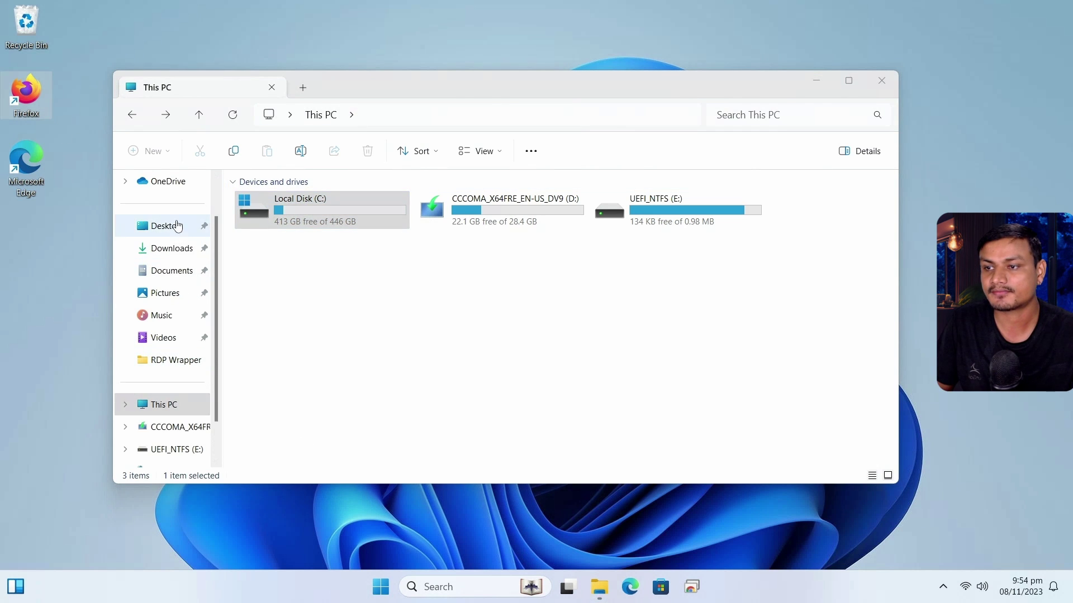
{"action": "left_click", "coordinate": [172, 250]}
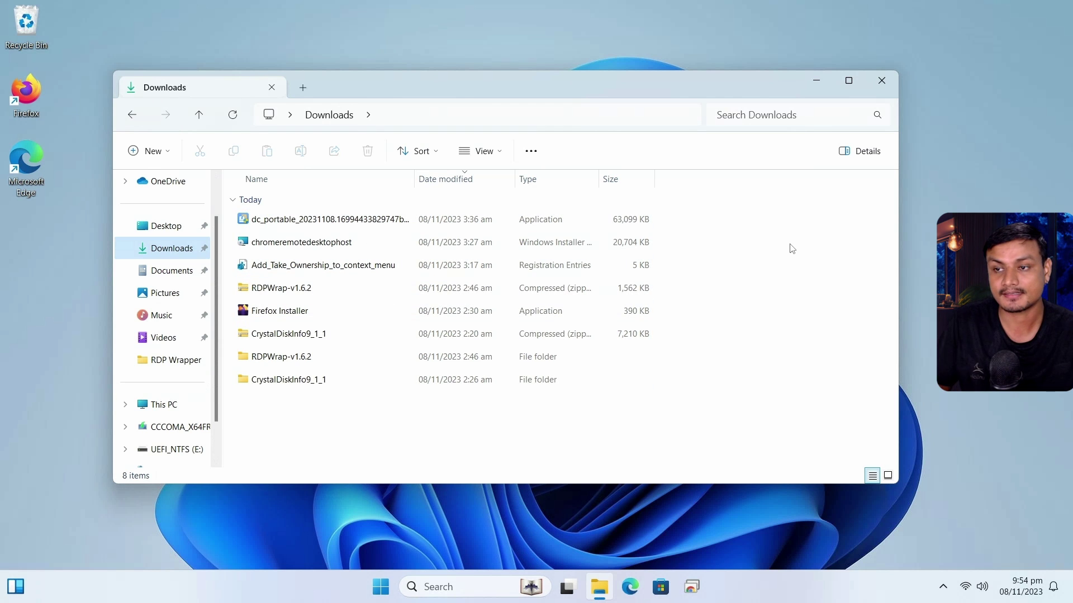
{"action": "key", "text": "shift+Down"}
{"action": "key", "text": "shift+Down"}
{"action": "key", "text": "shift+Down"}
{"action": "key", "text": "shift+Down"}
{"action": "key", "text": "shift+Down"}
{"action": "key", "text": "shift+Down"}
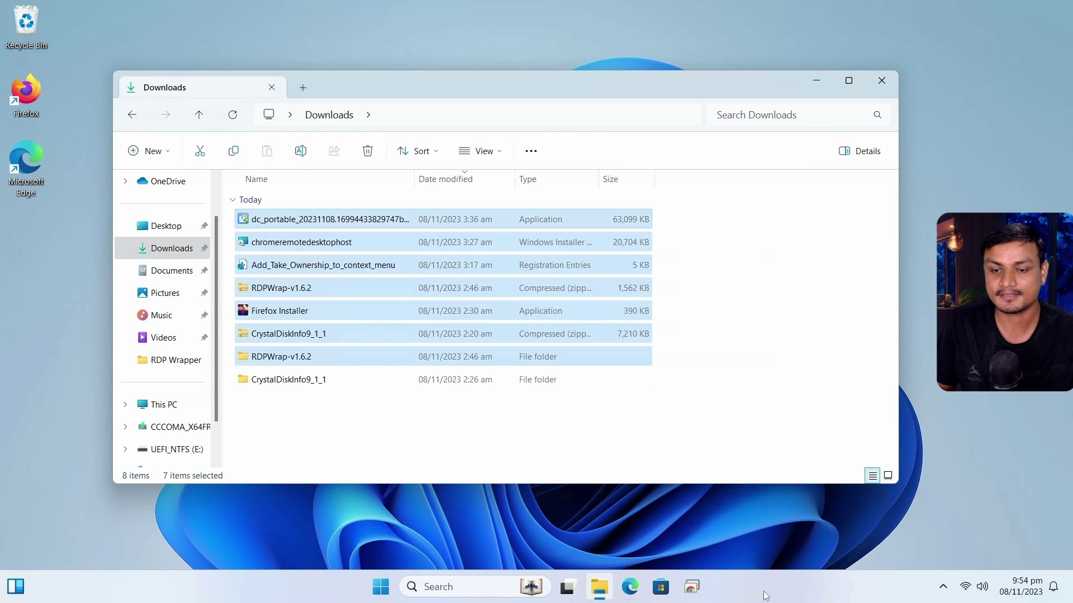
{"action": "right_click", "coordinate": [750, 593]}
{"action": "left_click", "coordinate": [793, 532]}
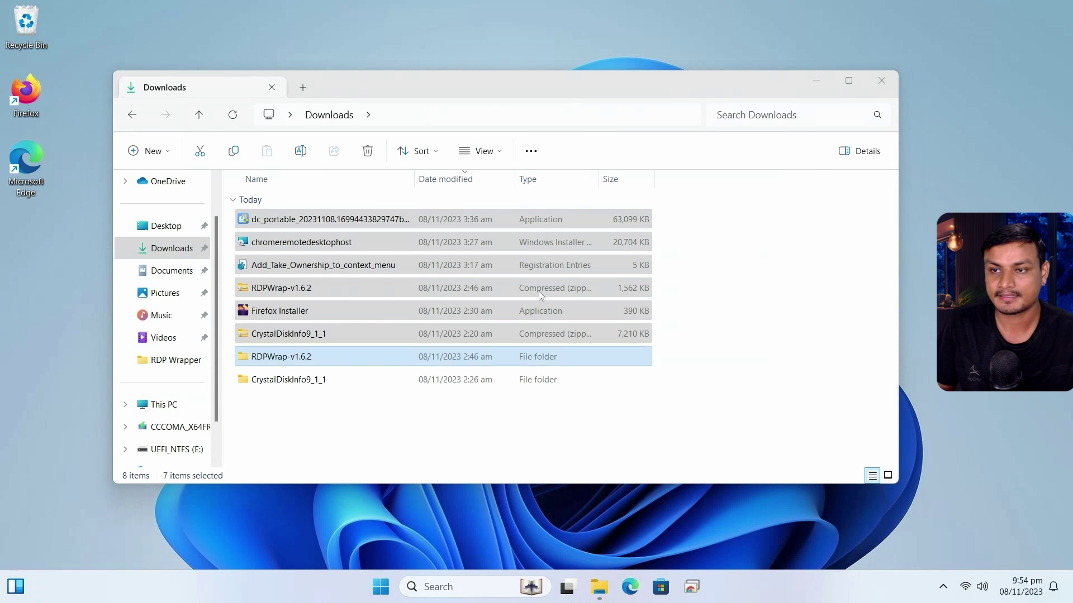
- Verify on the Performance page that C: is on Disk 0, a 447 GB SSD, then search 'f'
{"action": "left_click_drag", "start_coordinate": [457, 95], "coordinate": [608, 102]}
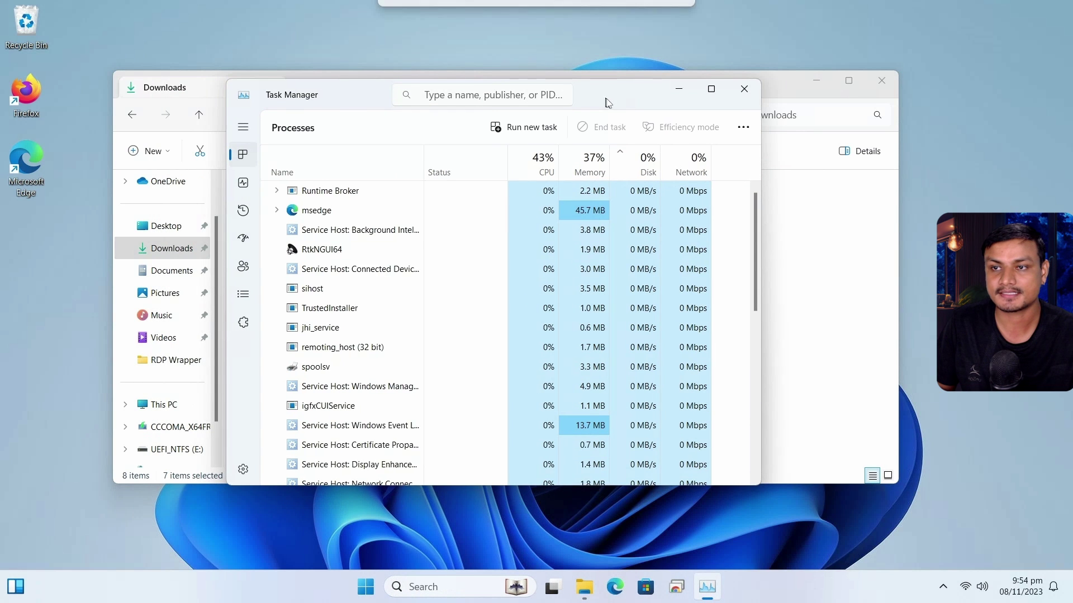
{"action": "left_click", "coordinate": [244, 185]}
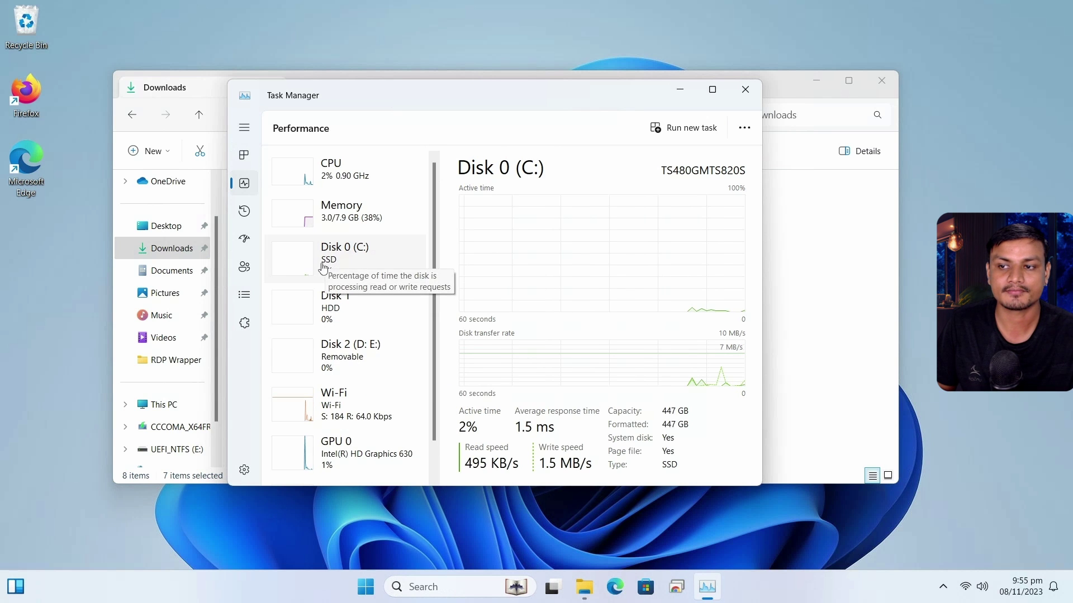
{"action": "left_click", "coordinate": [425, 590]}
{"action": "type", "text": "f"}
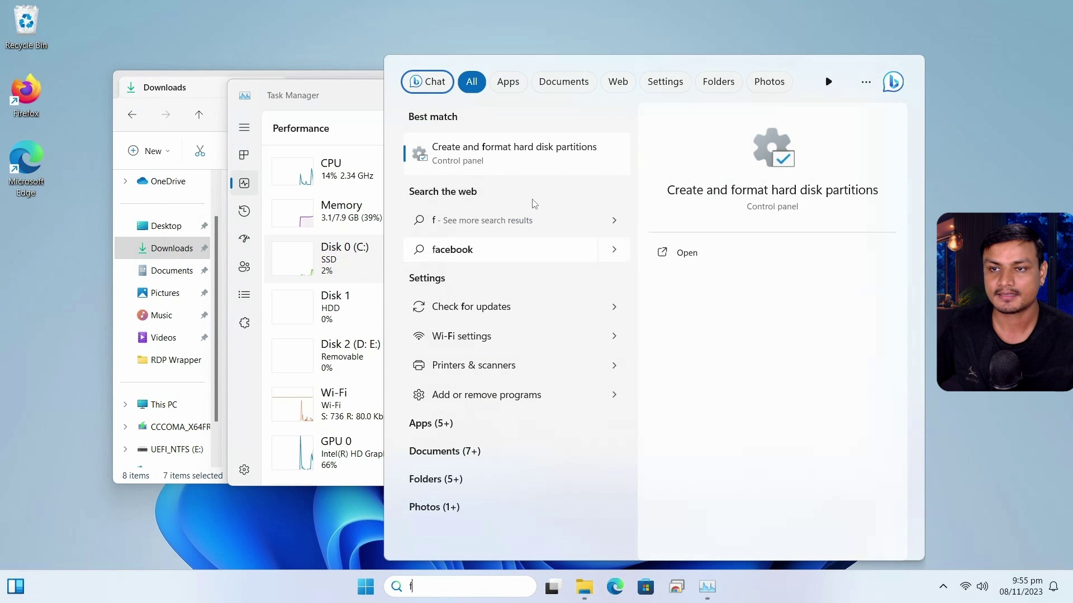
- Open 'Create and format hard disk partitions', initialize Disk 1, then close Disk Management
{"action": "left_click", "coordinate": [564, 251]}
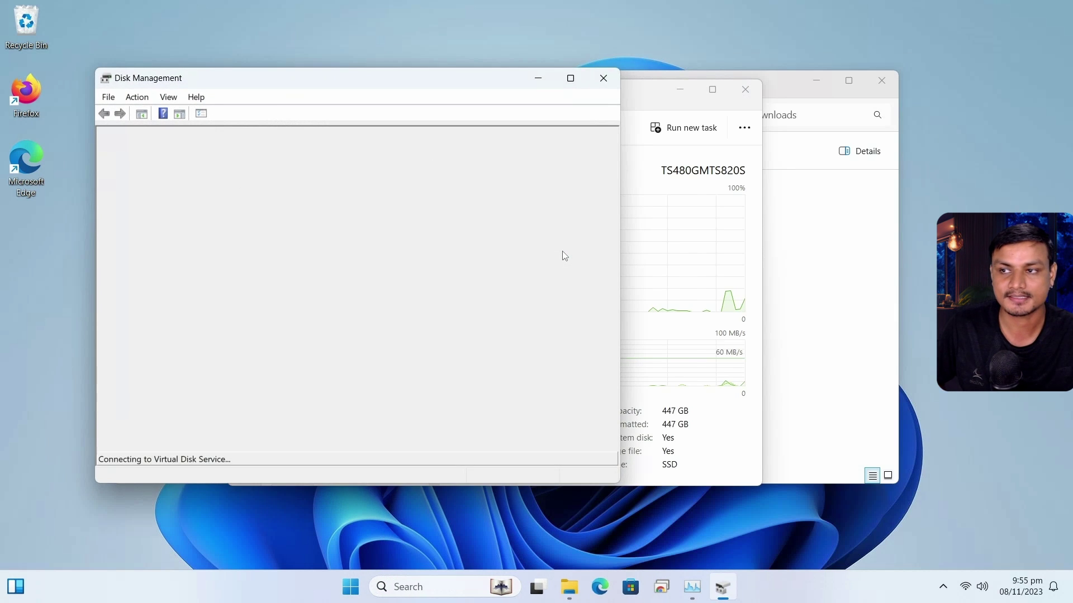
{"action": "left_click", "coordinate": [403, 367]}
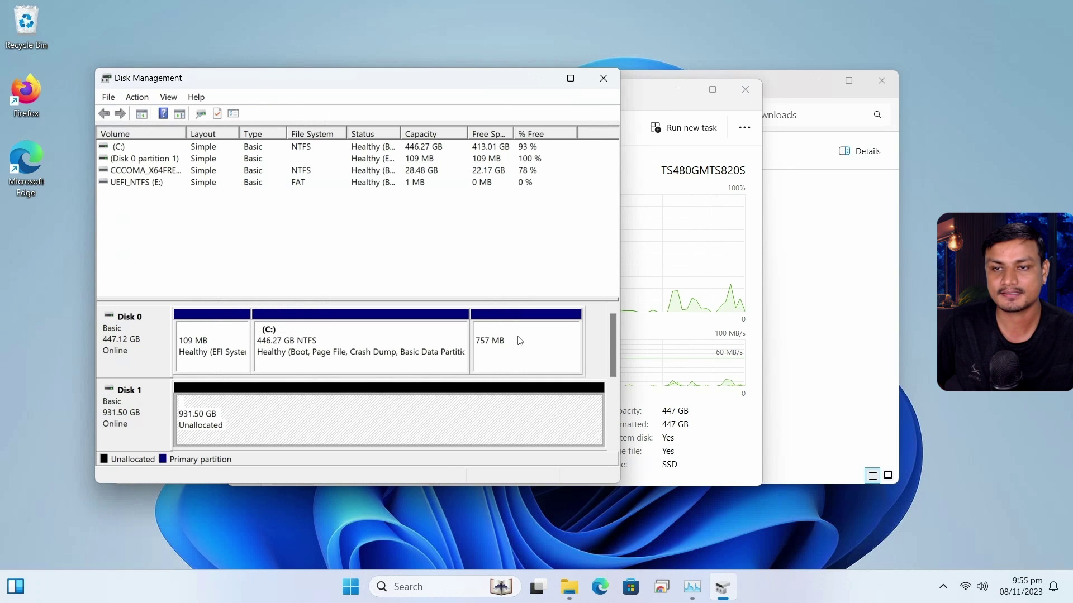
{"action": "left_click", "coordinate": [604, 84]}
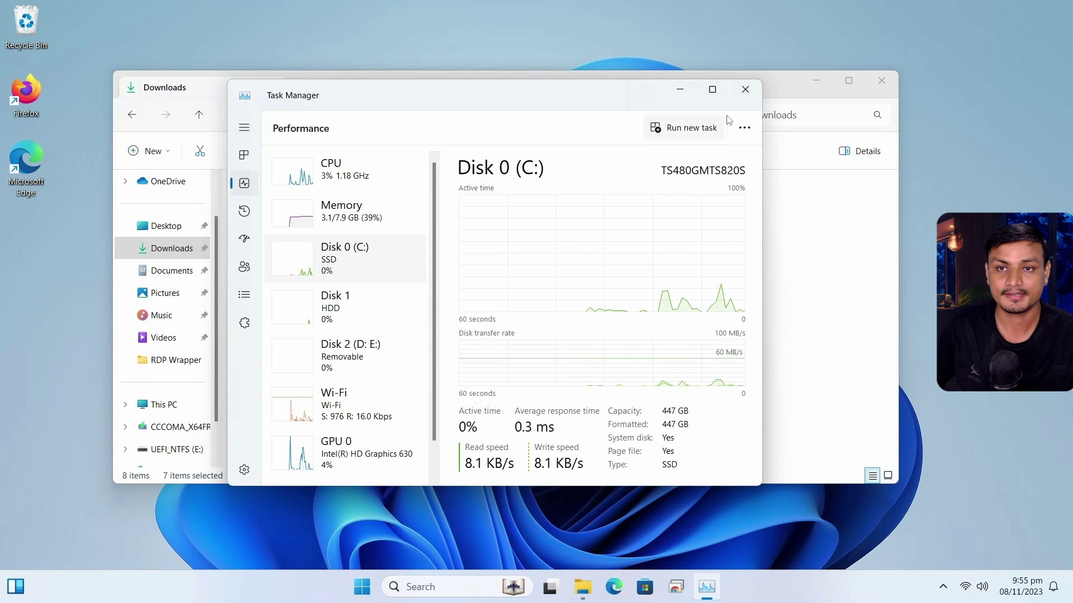
- Close Task Manager, check Firefox starts normally after dismissing its default-browser prompt, then close it
{"action": "left_click", "coordinate": [746, 89]}
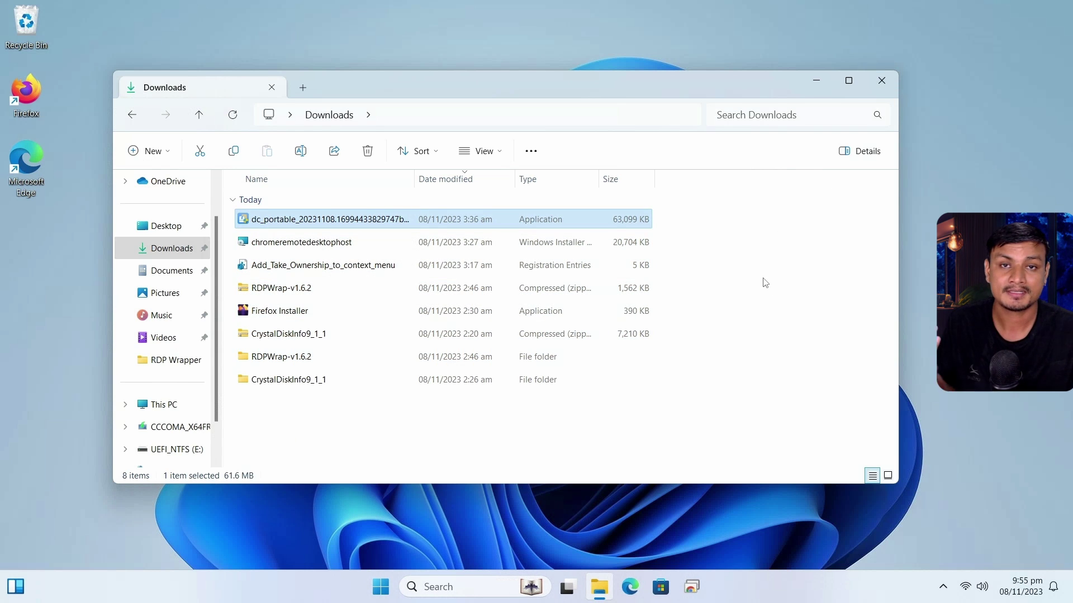
{"action": "key", "text": "super+d"}
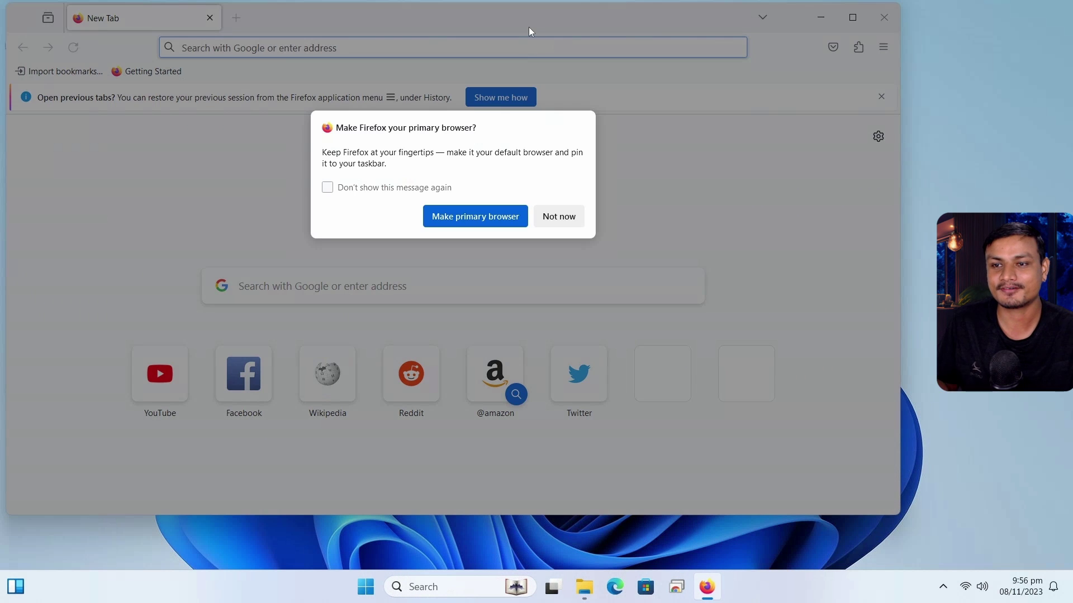
{"action": "left_click", "coordinate": [564, 225]}
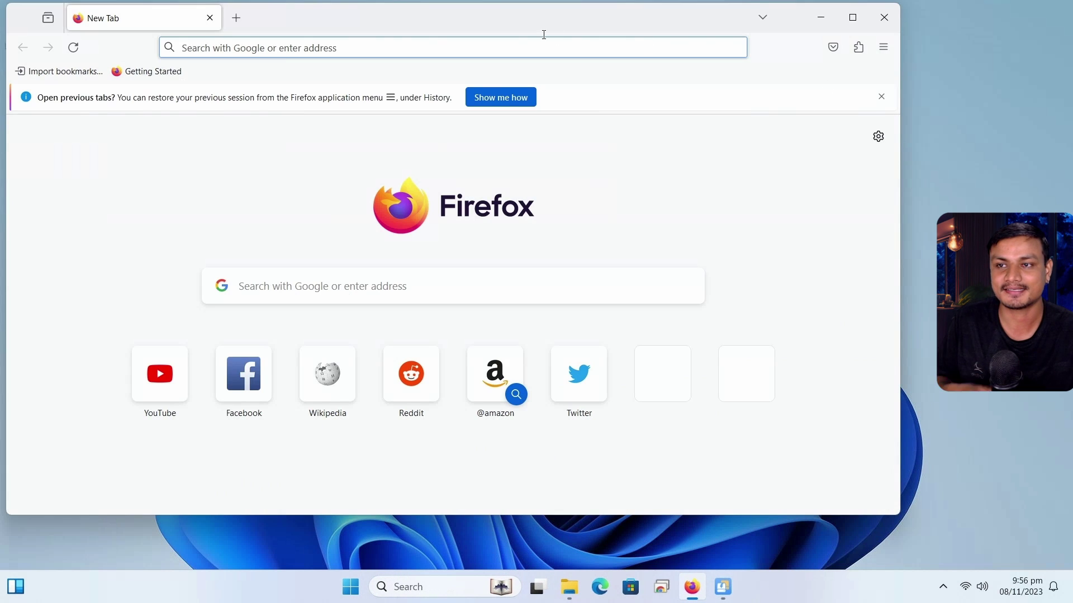
{"action": "left_click_drag", "start_coordinate": [544, 31], "coordinate": [585, 44]}
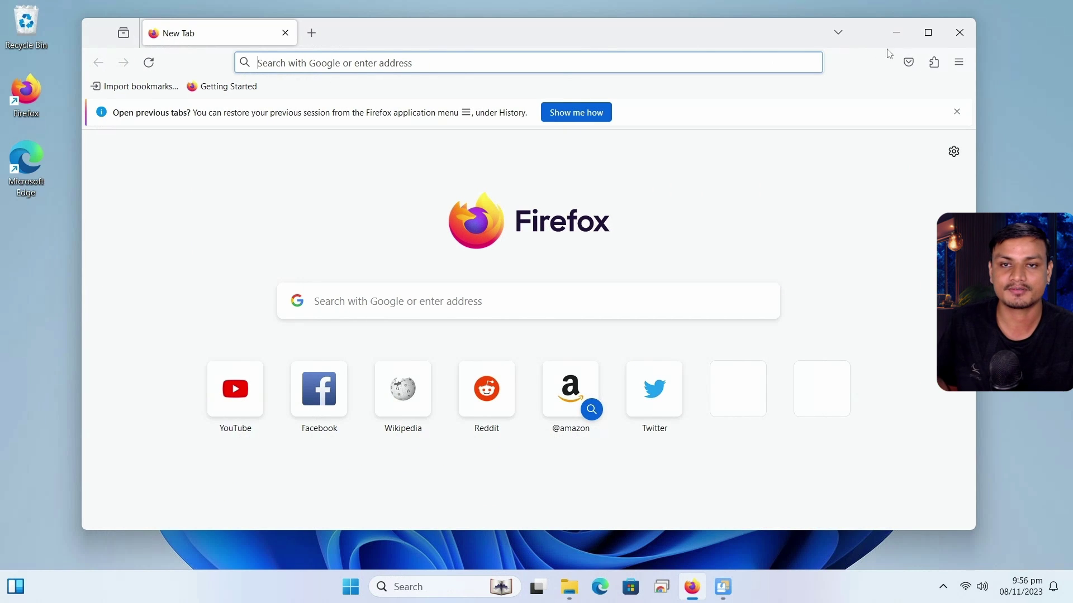
{"action": "left_click", "coordinate": [960, 34]}
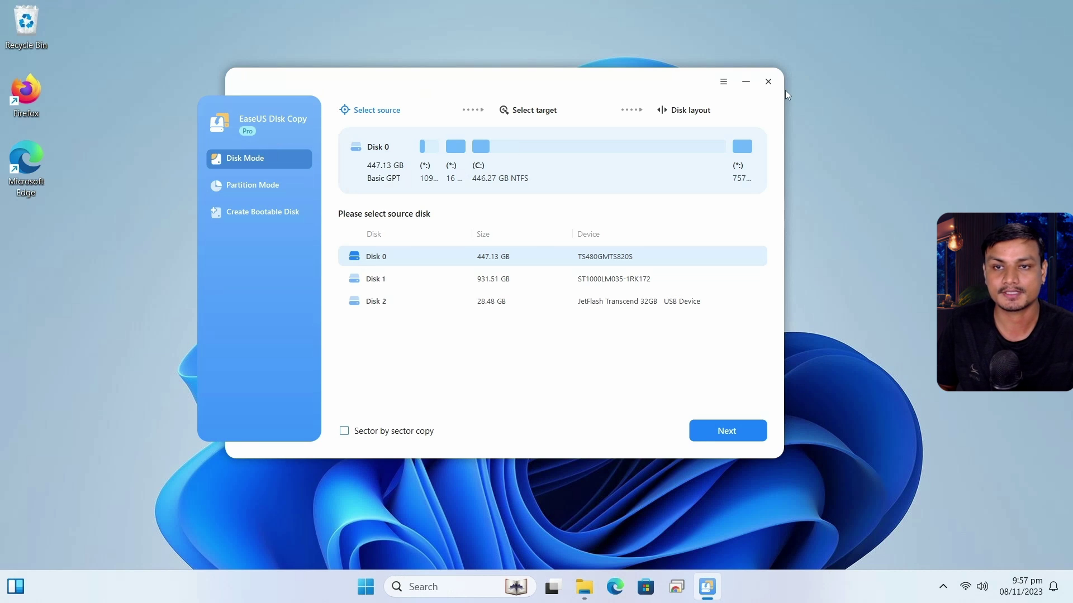
- Close the EaseUS Disk Copy window and confirm Yes to exit the program
{"action": "left_click", "coordinate": [768, 83]}
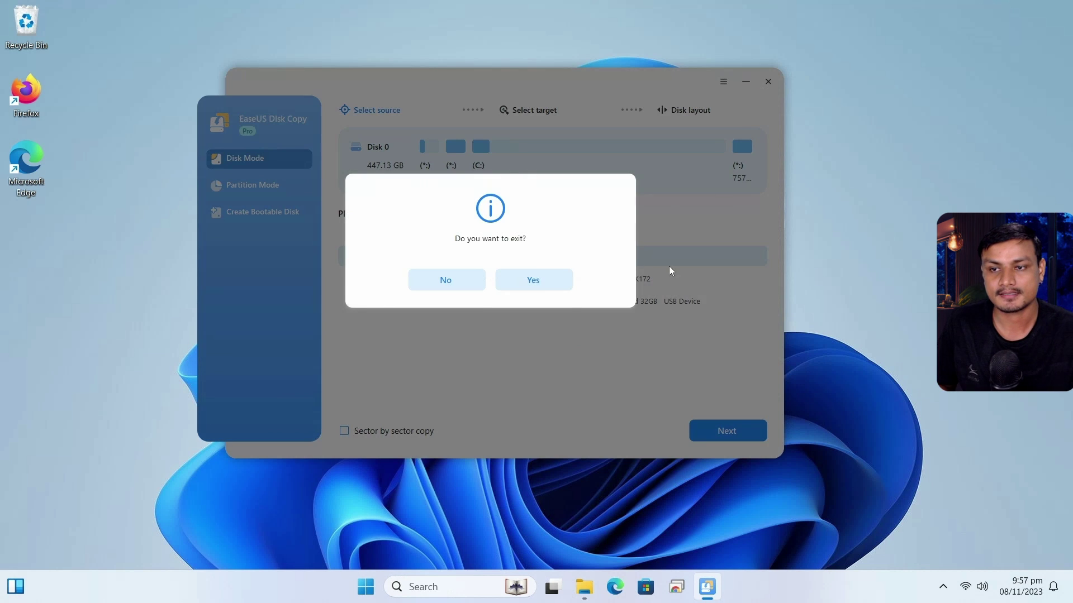
{"action": "left_click", "coordinate": [533, 280]}
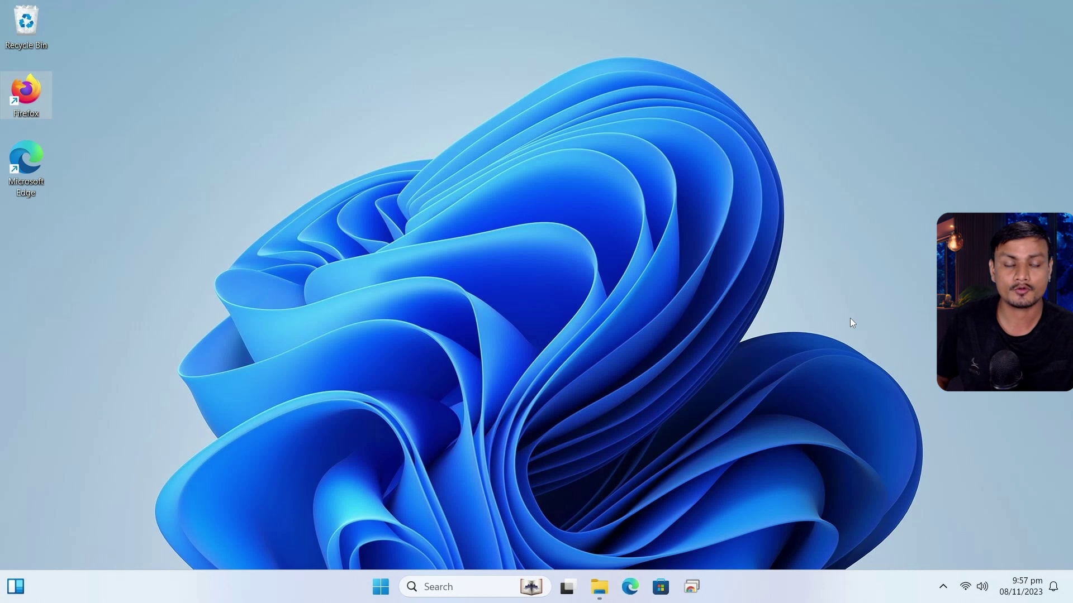